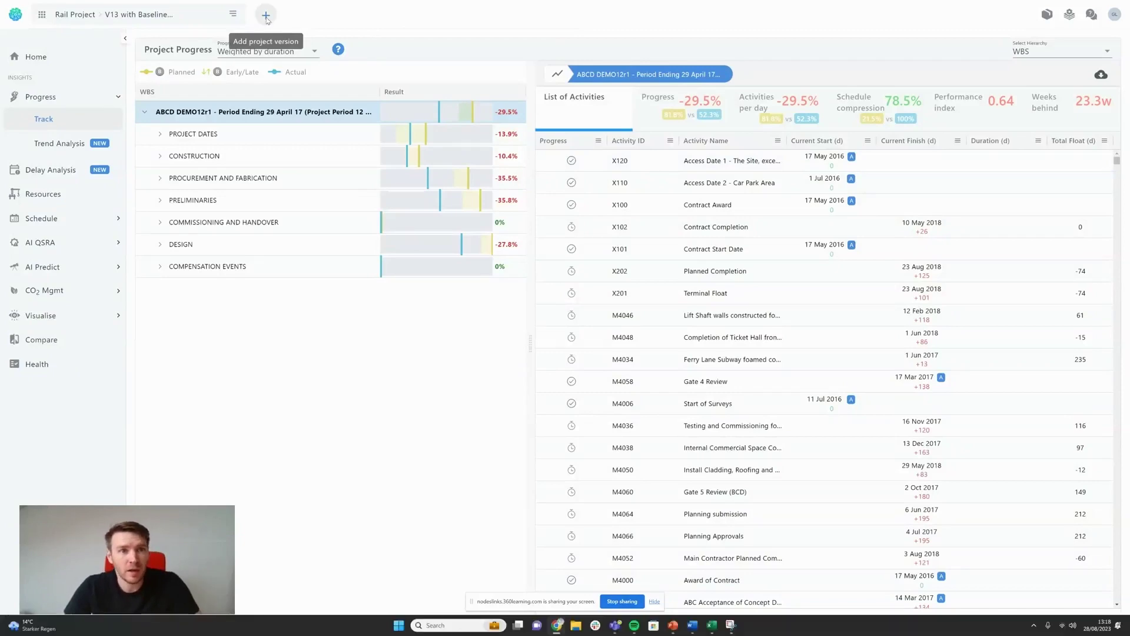
pyautogui.click(266, 16)
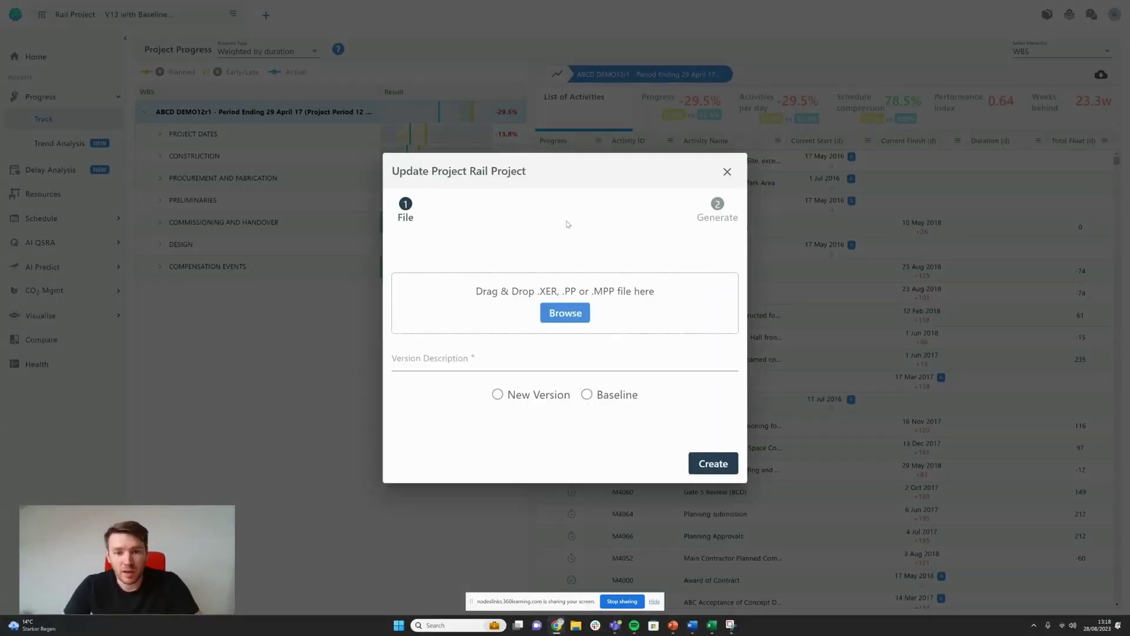
pyautogui.click(497, 395)
pyautogui.click(493, 361)
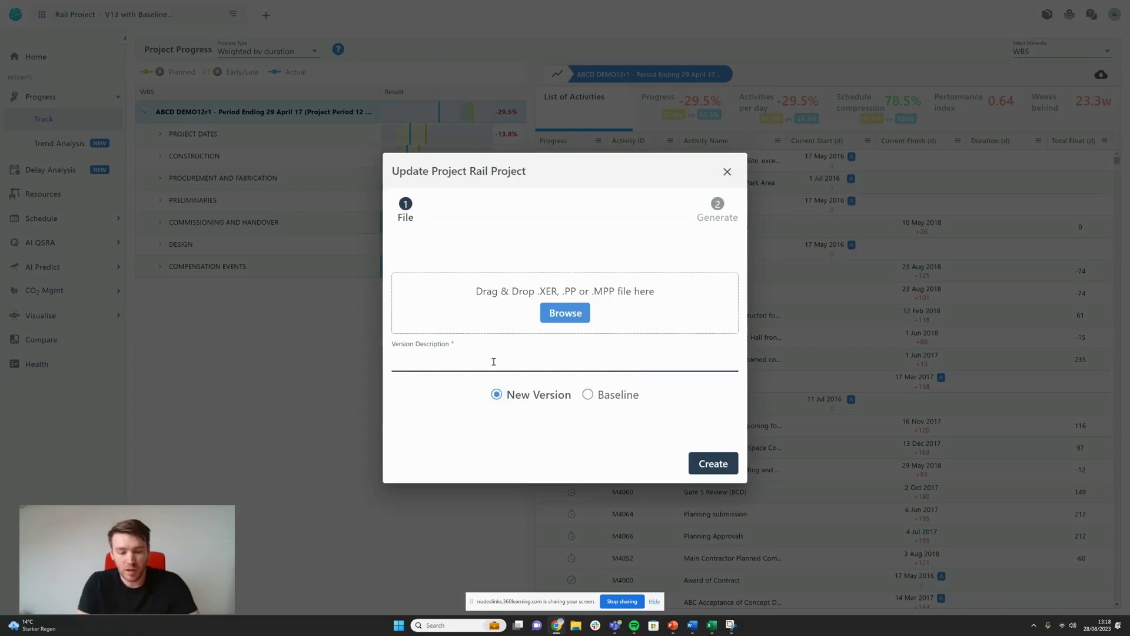
pyautogui.write('V14')
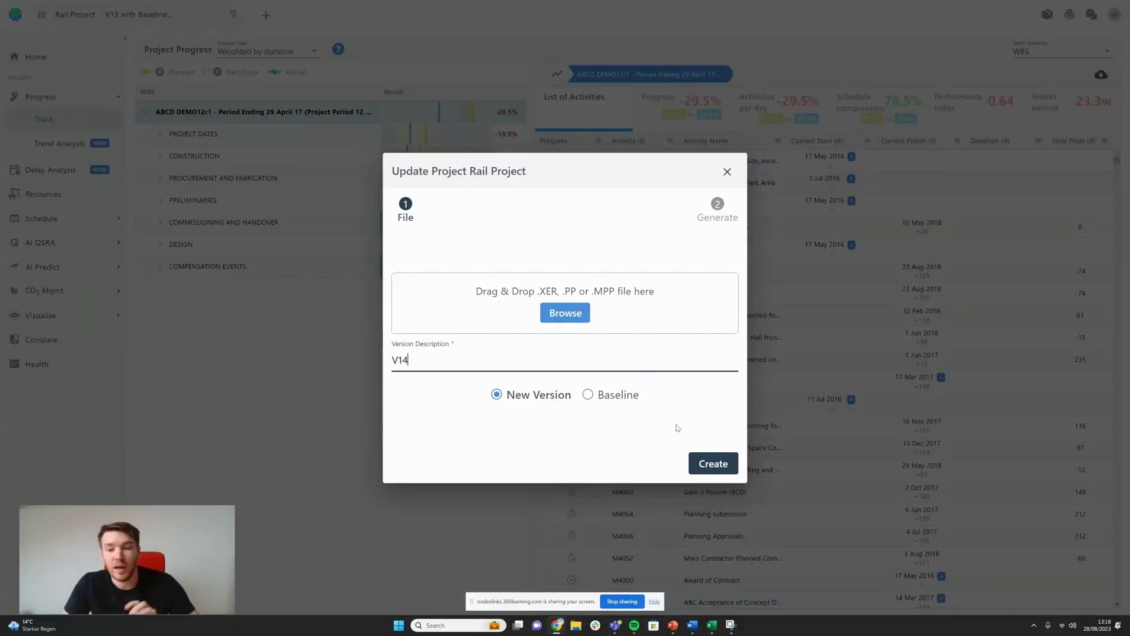
pyautogui.click(725, 174)
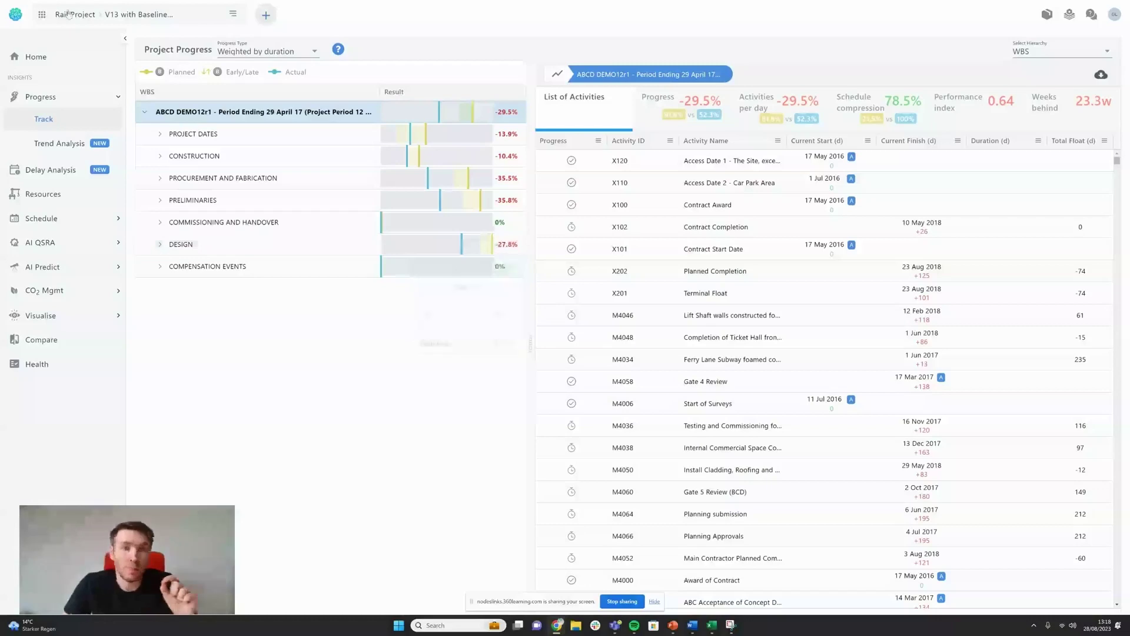
# - Set version V6 of Rail Project as the baseline schedule and confirm the change
pyautogui.click(75, 14)
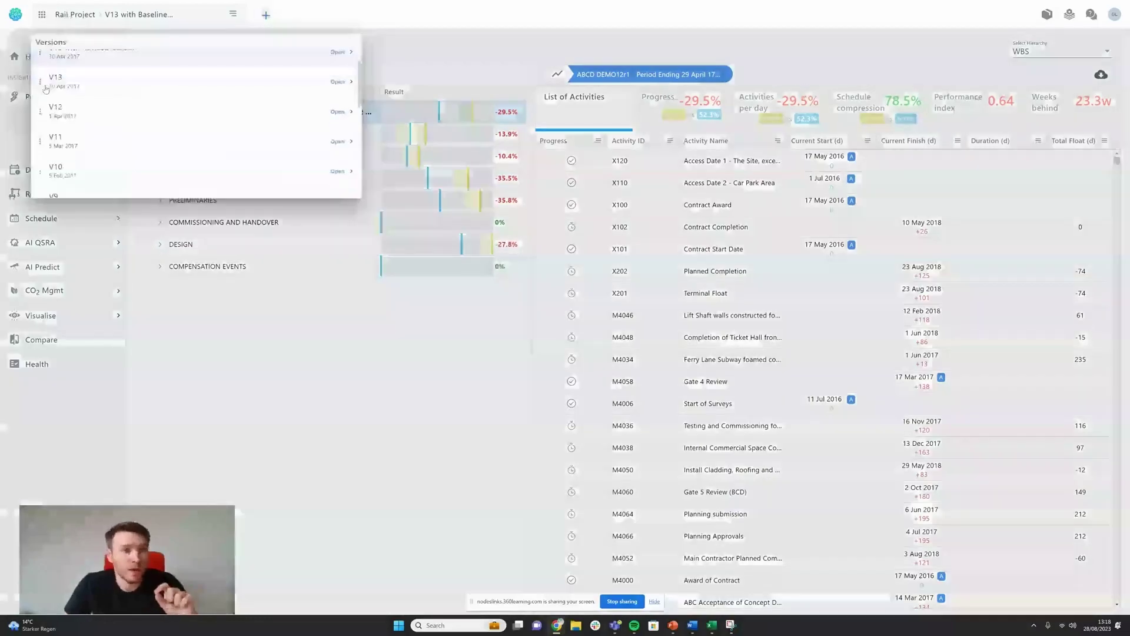
pyautogui.scroll(-5, 51, 92)
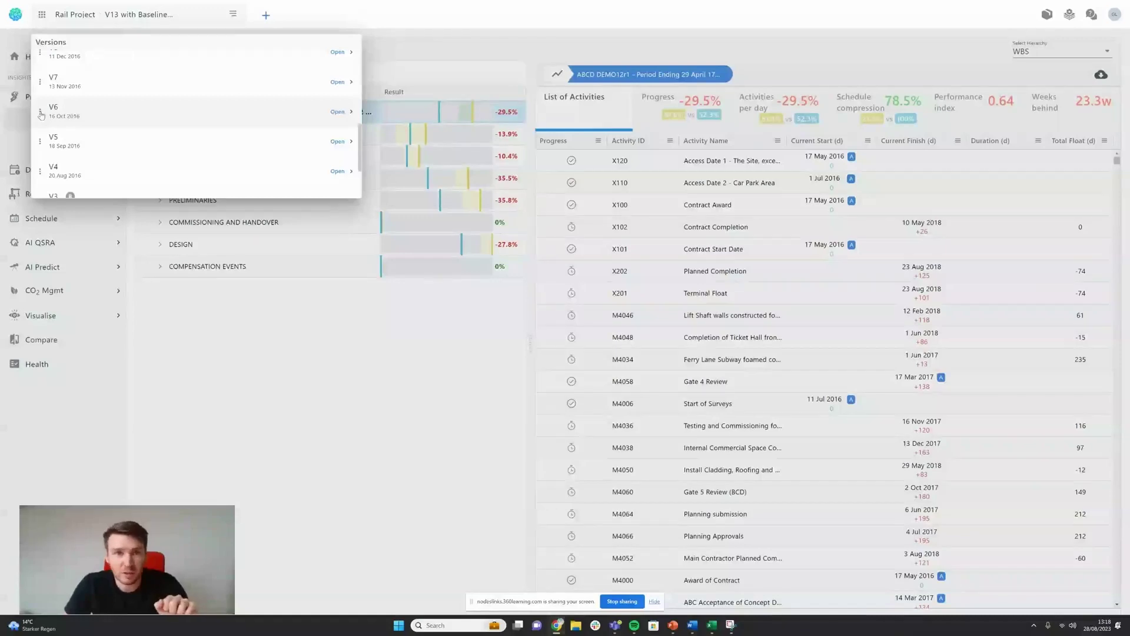
pyautogui.click(41, 113)
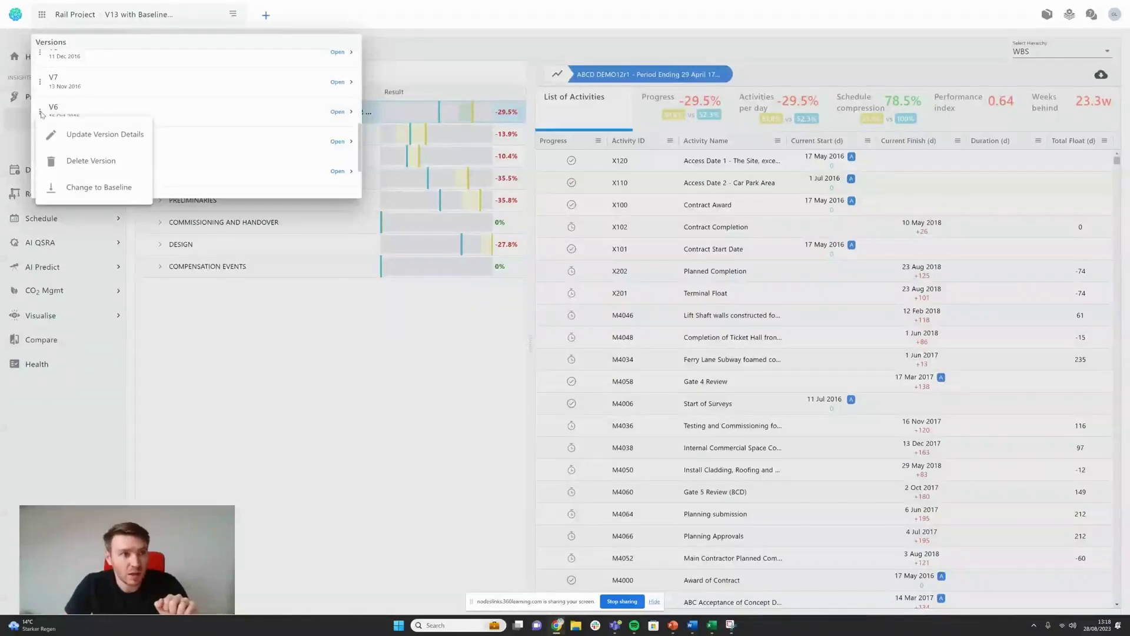
pyautogui.click(90, 187)
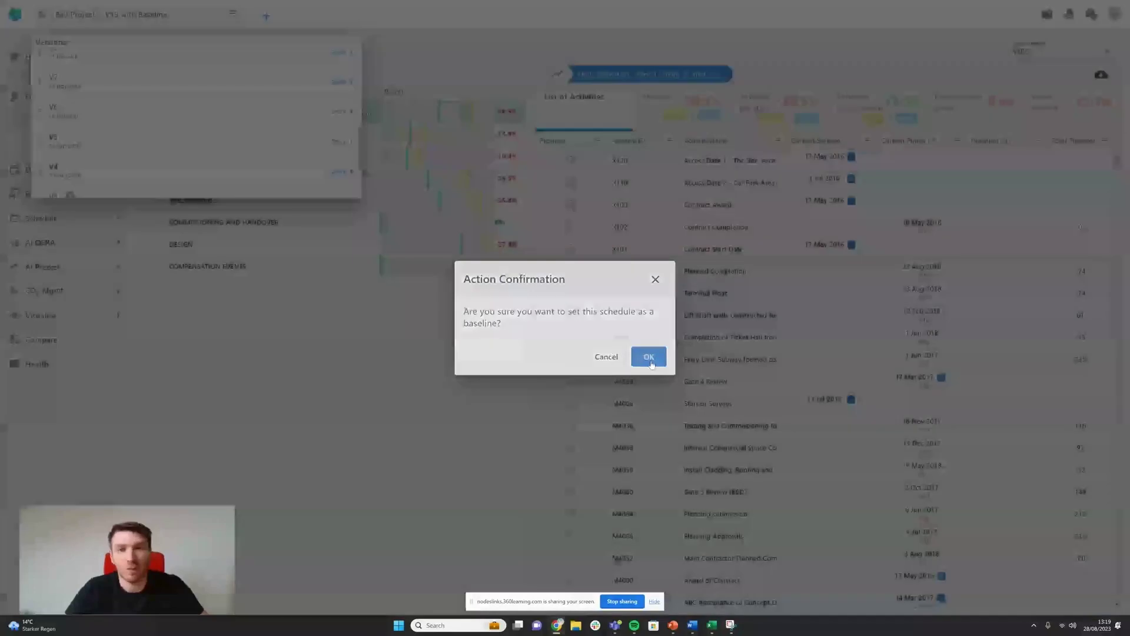
pyautogui.click(650, 359)
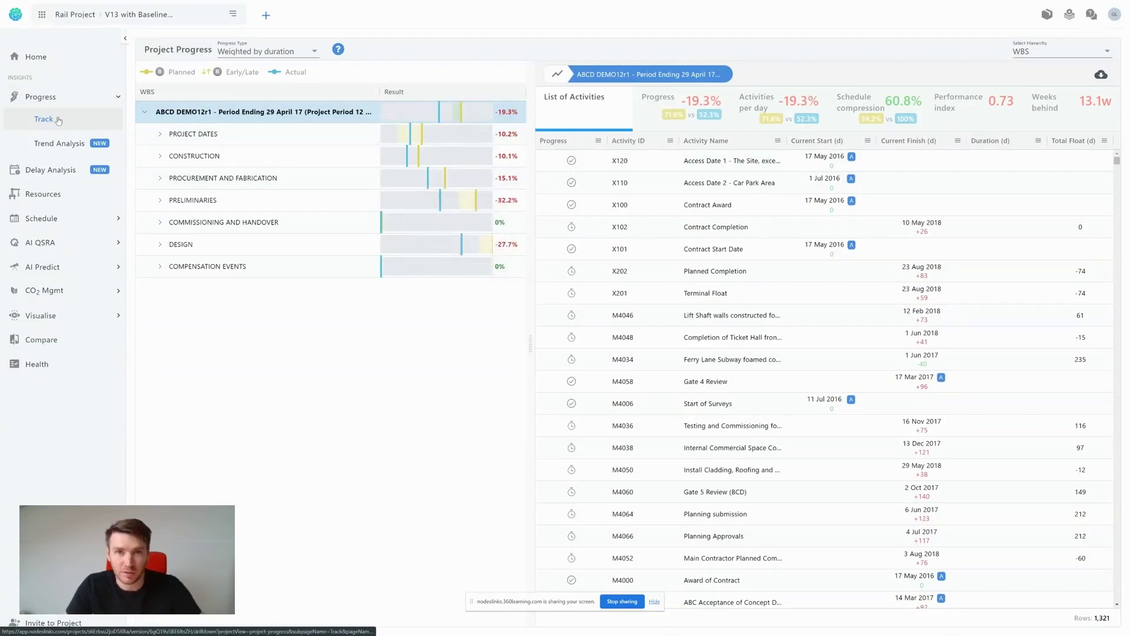
# - Show the whole project's progress curve with the date period set to Week
pyautogui.click(665, 103)
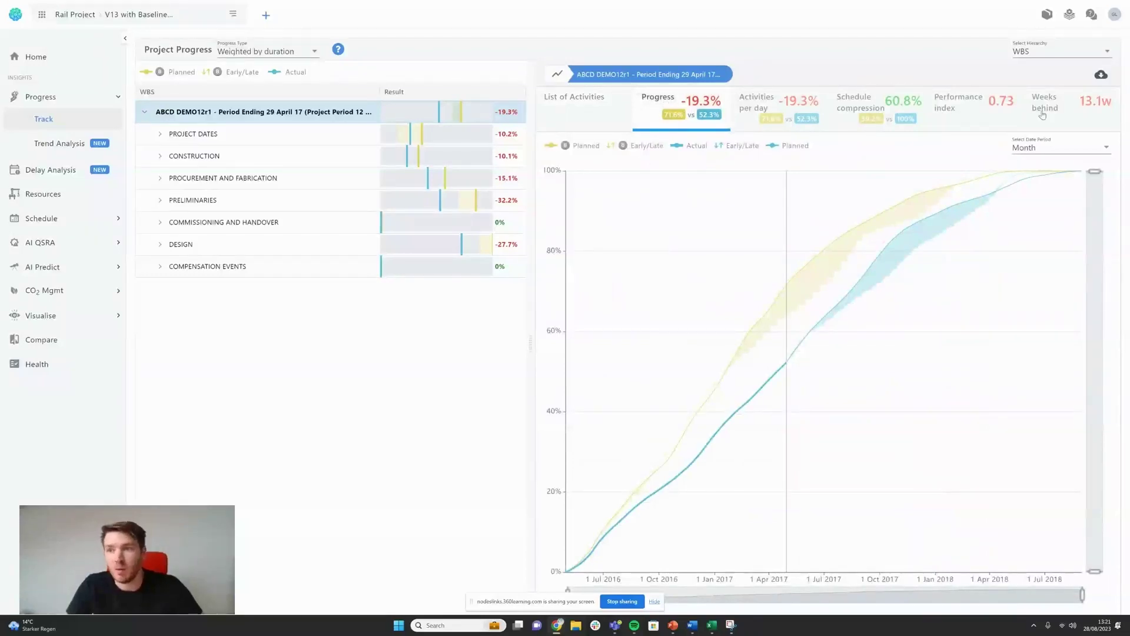
pyautogui.click(1040, 147)
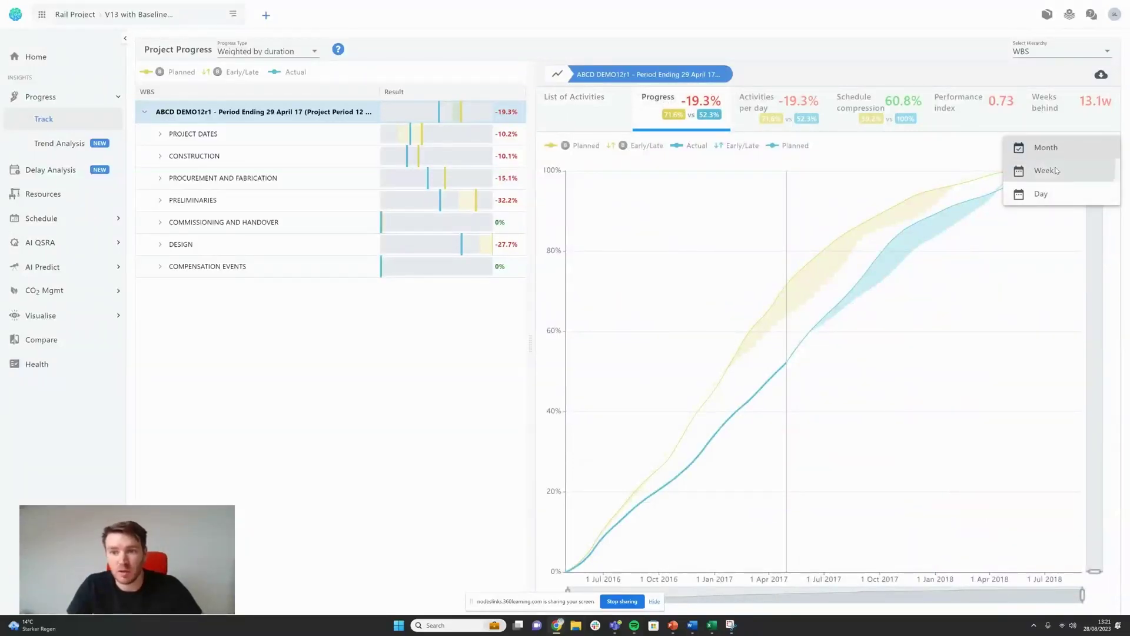
pyautogui.click(1051, 171)
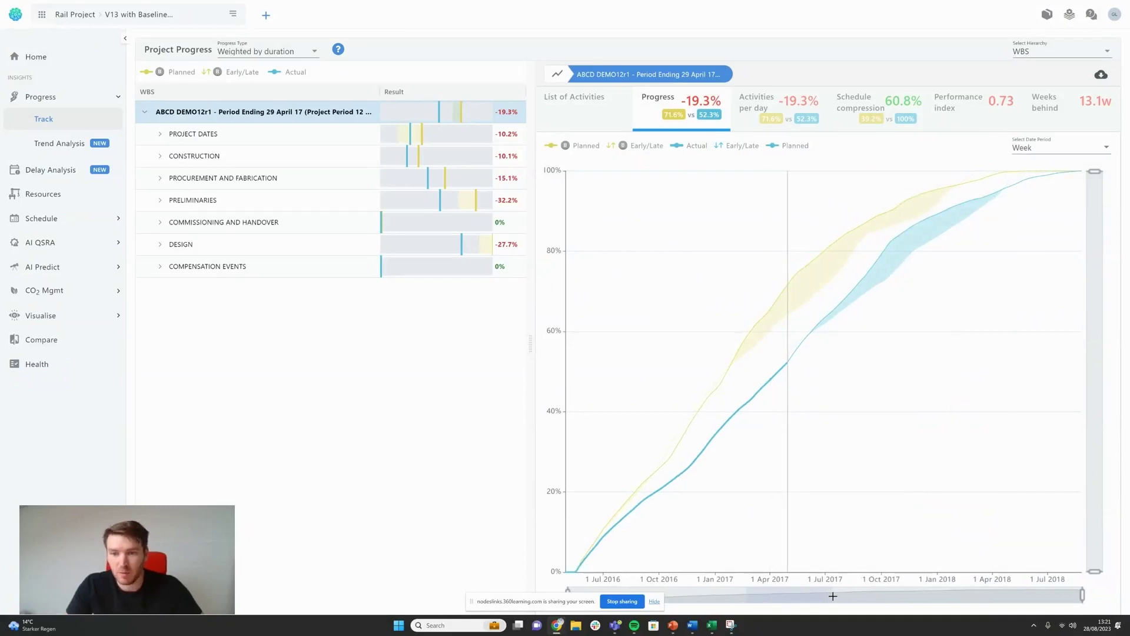
# - Narrow the progress chart's date range to about March to July 2017, and restore the full project range
pyautogui.moveTo(829, 595); pyautogui.dragTo(746, 596)
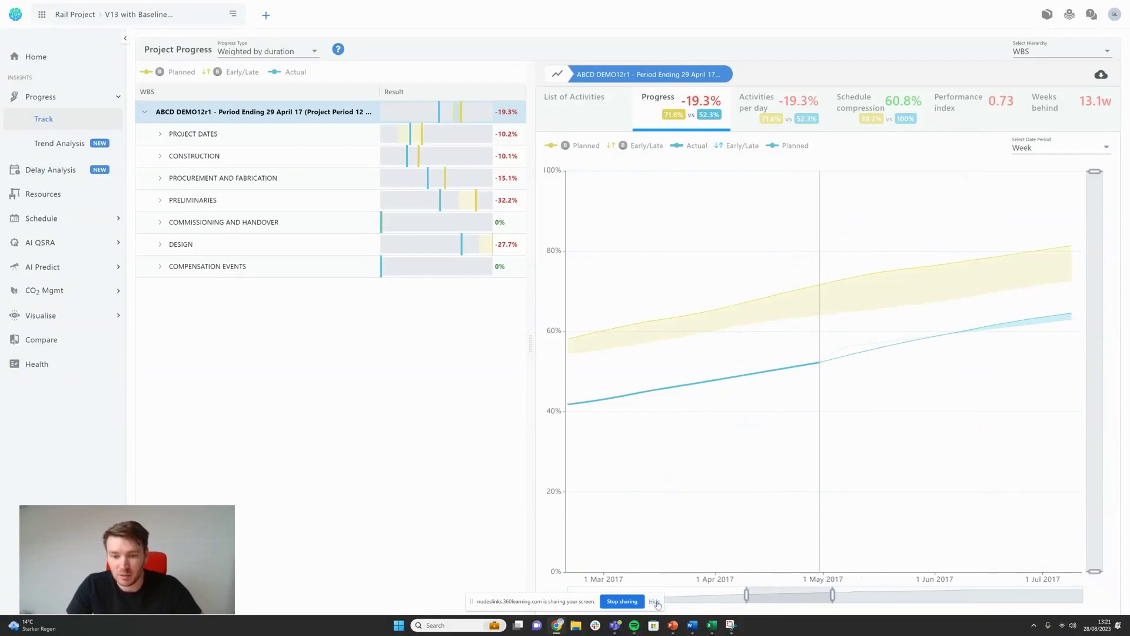
pyautogui.moveTo(746, 595); pyautogui.dragTo(570, 598)
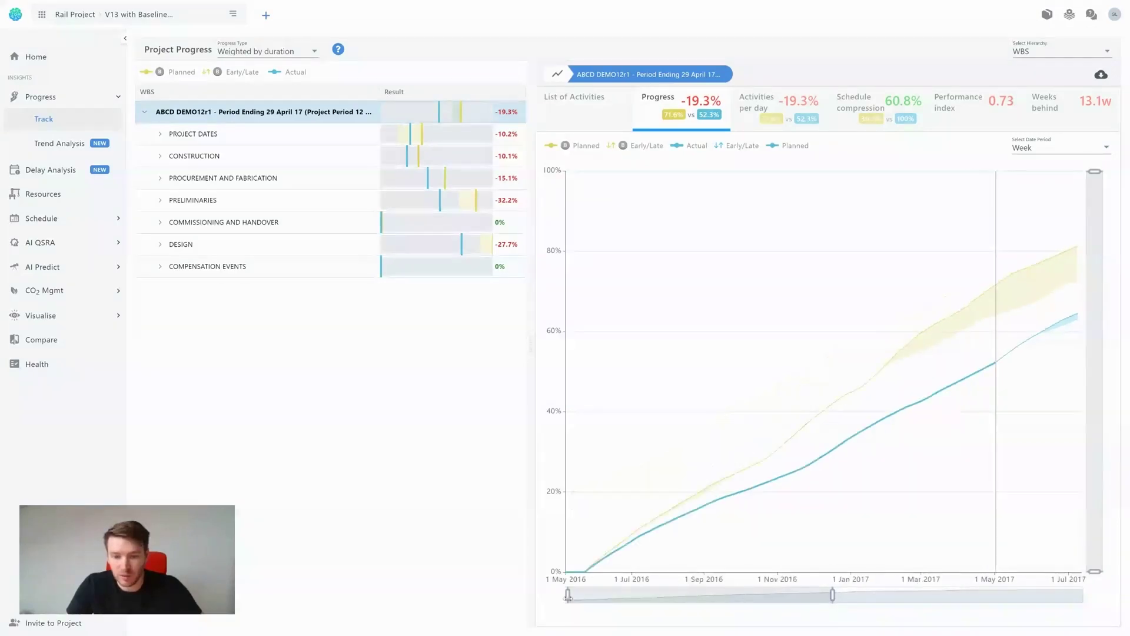
pyautogui.moveTo(833, 595); pyautogui.dragTo(1082, 595)
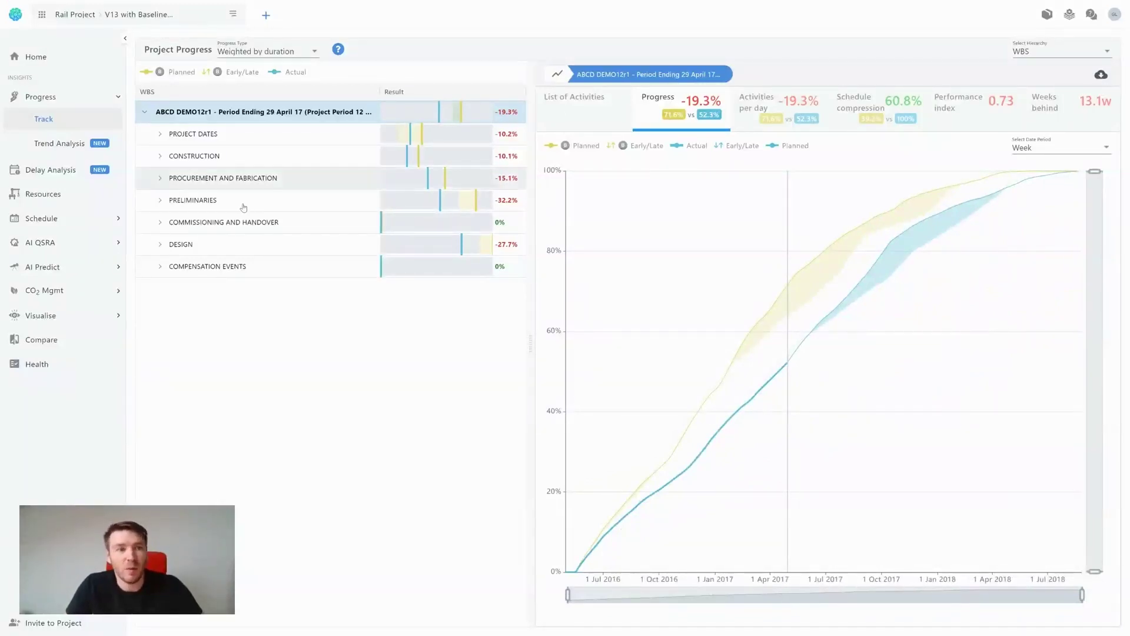
# - Display the progress curve for CONSTRUCTION and toggle its current Planned, Early/Late and Actual series and the baseline Early/Late band
pyautogui.click(189, 158)
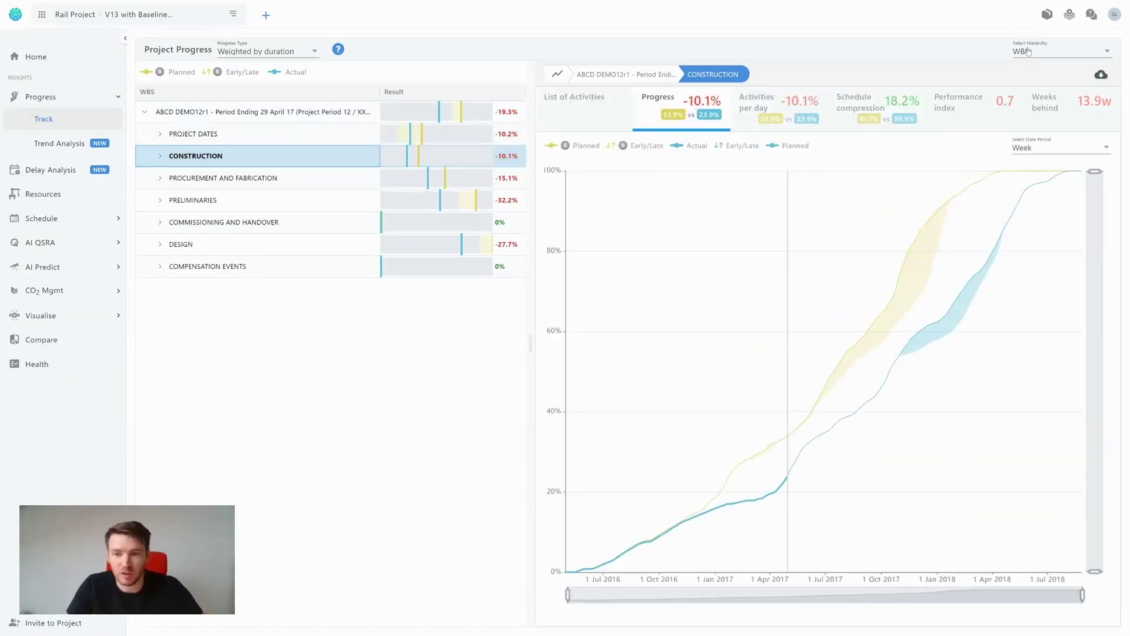
pyautogui.moveTo(788, 455)
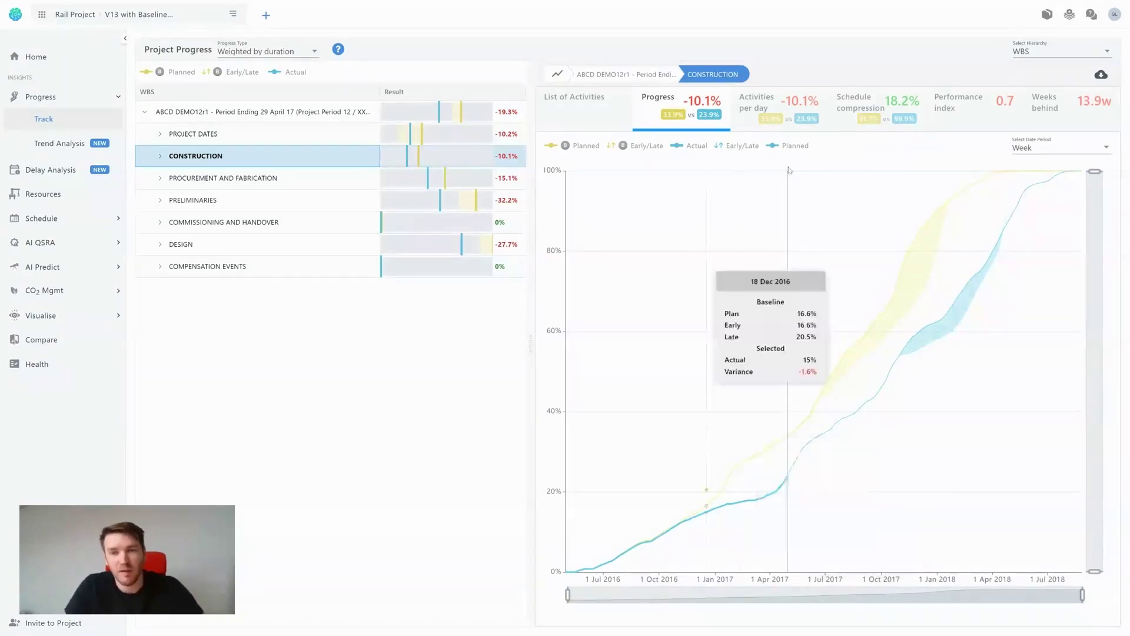
pyautogui.click(794, 145)
pyautogui.click(747, 147)
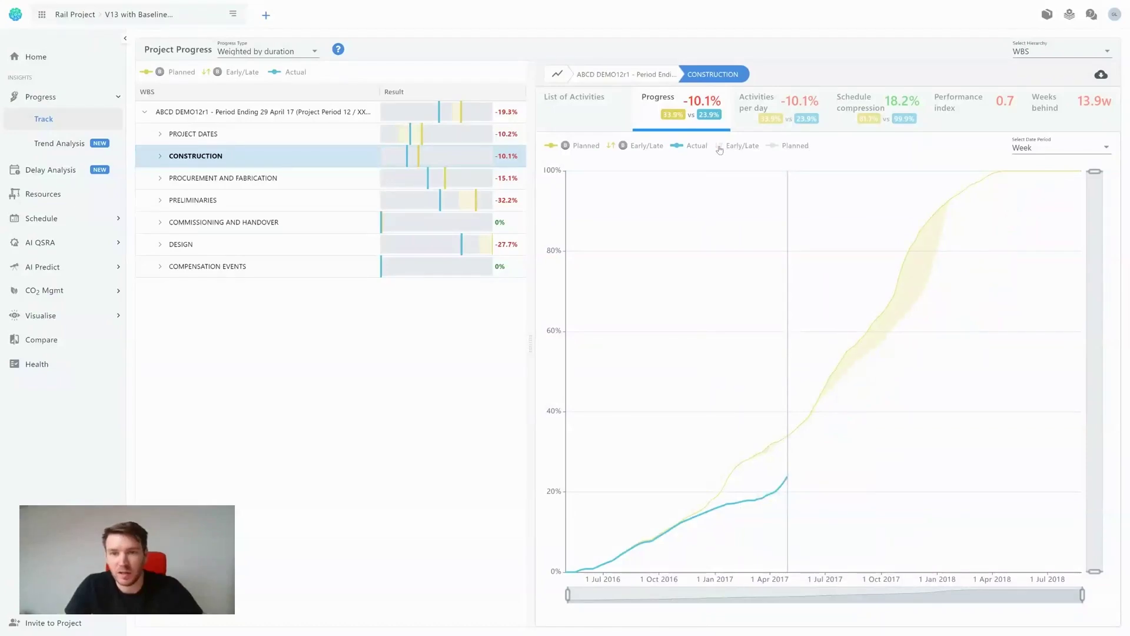
pyautogui.click(696, 146)
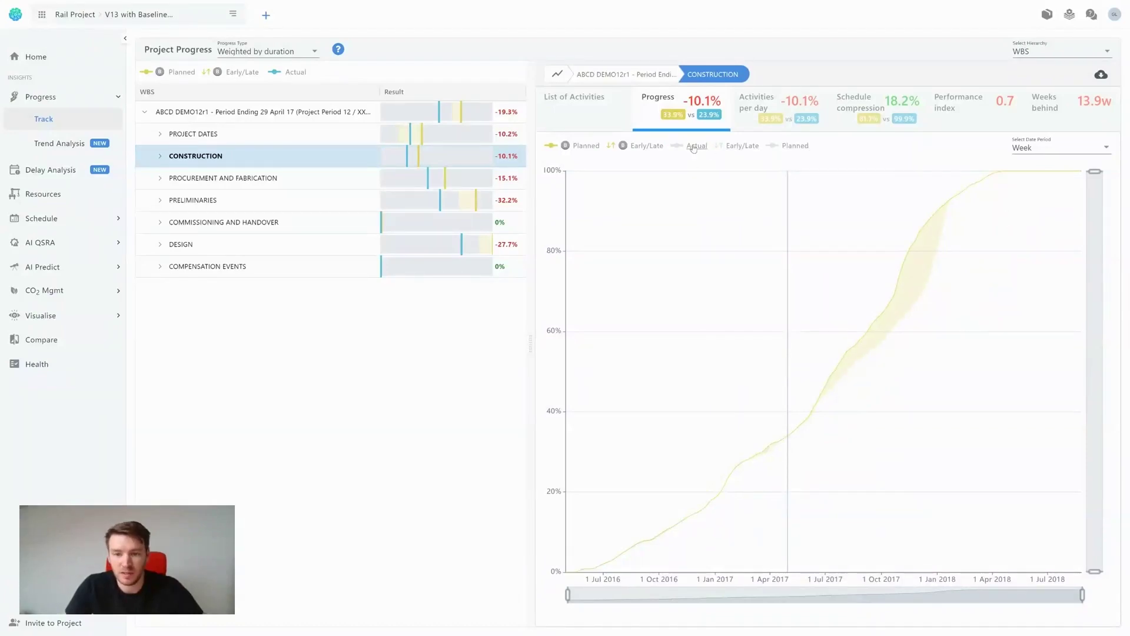
pyautogui.click(694, 147)
pyautogui.click(636, 146)
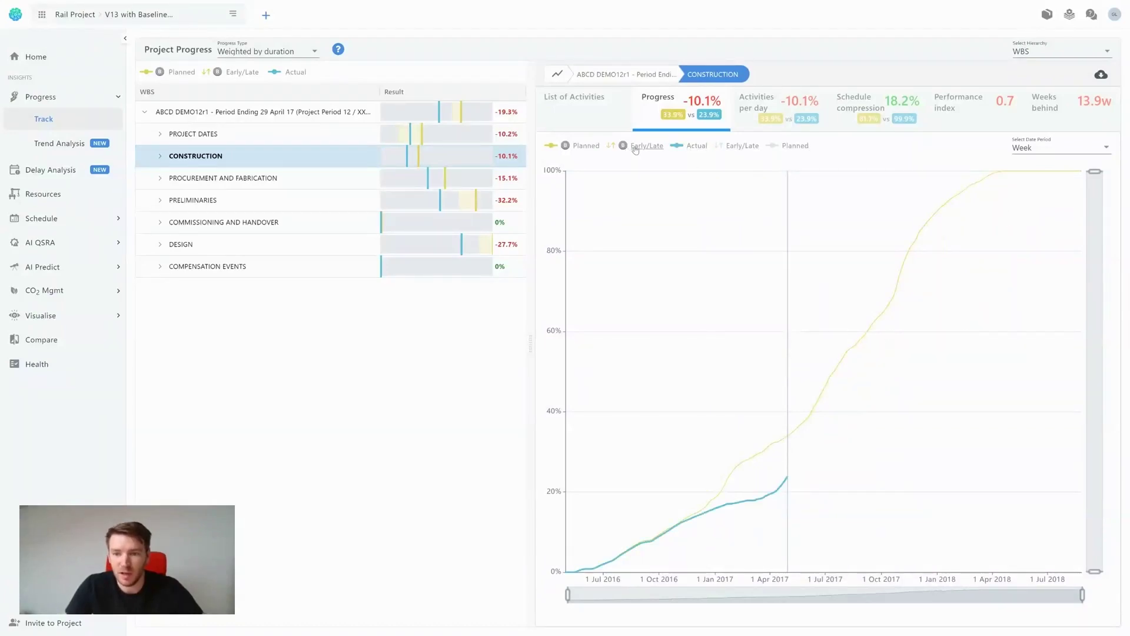
pyautogui.click(794, 147)
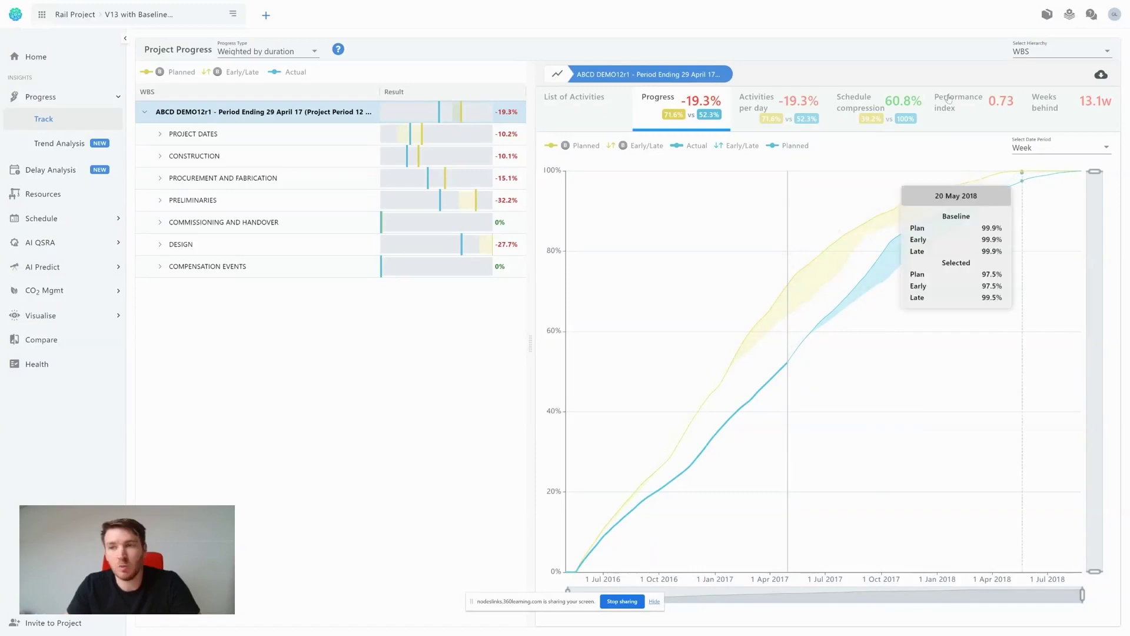
# - Examine the whole project's Performance index chart and its Weeks behind chart up to the latest date
pyautogui.click(968, 111)
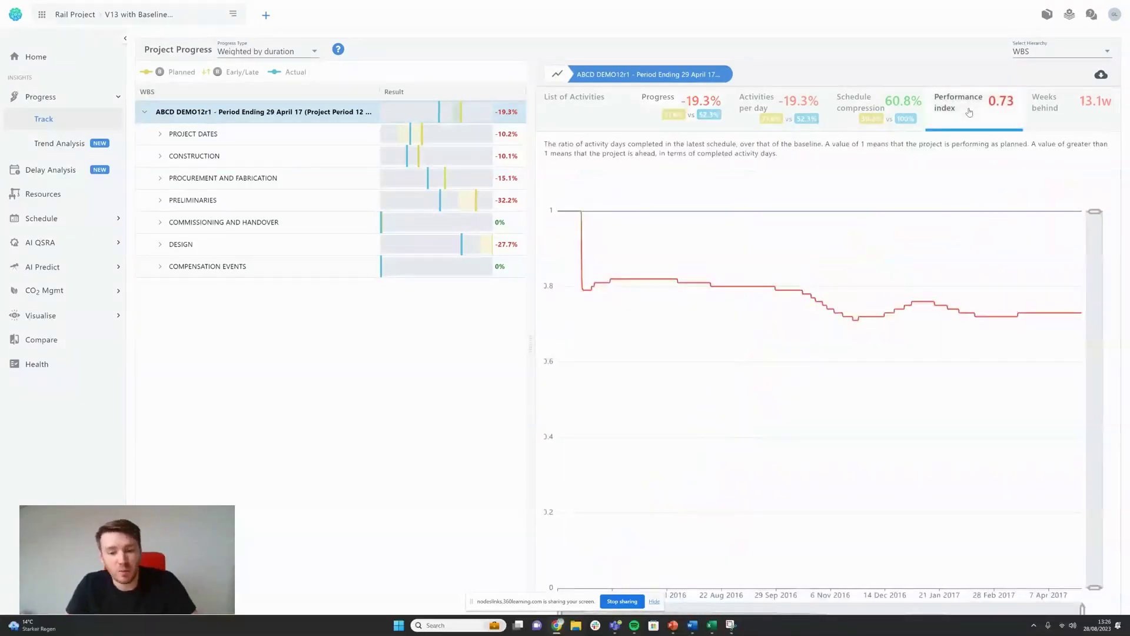
pyautogui.click(652, 601)
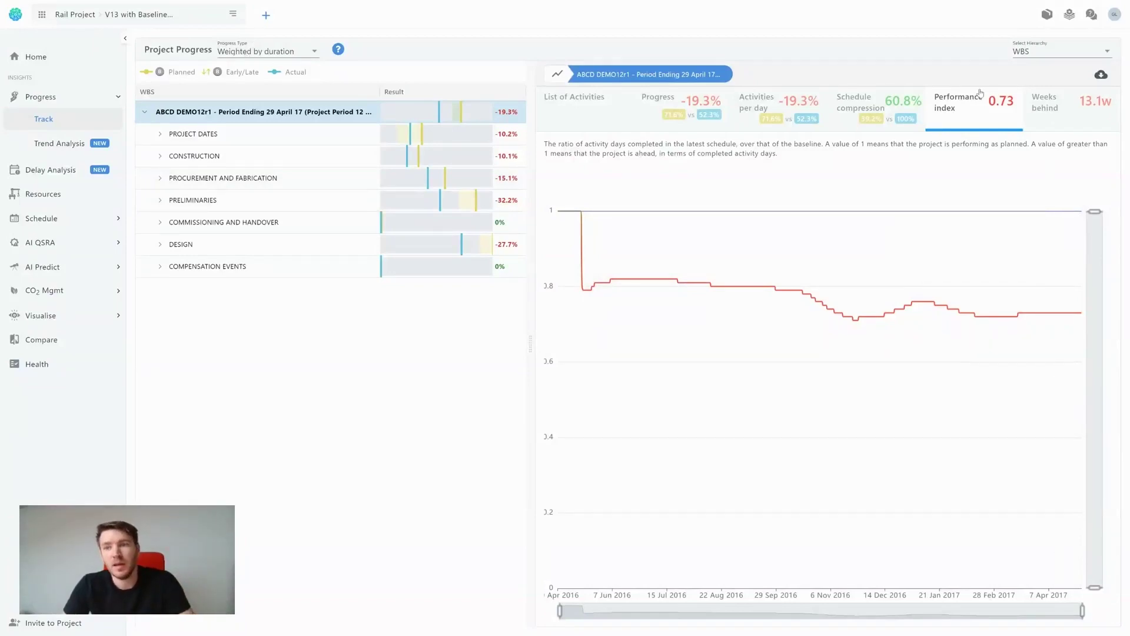
pyautogui.click(1065, 115)
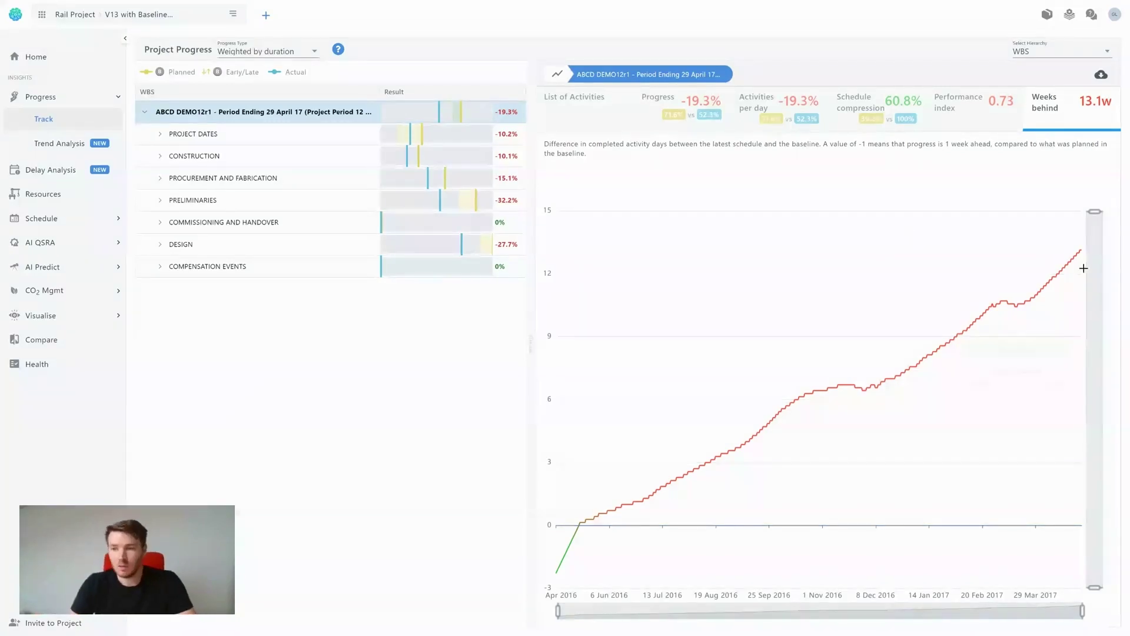
pyautogui.moveTo(1076, 258)
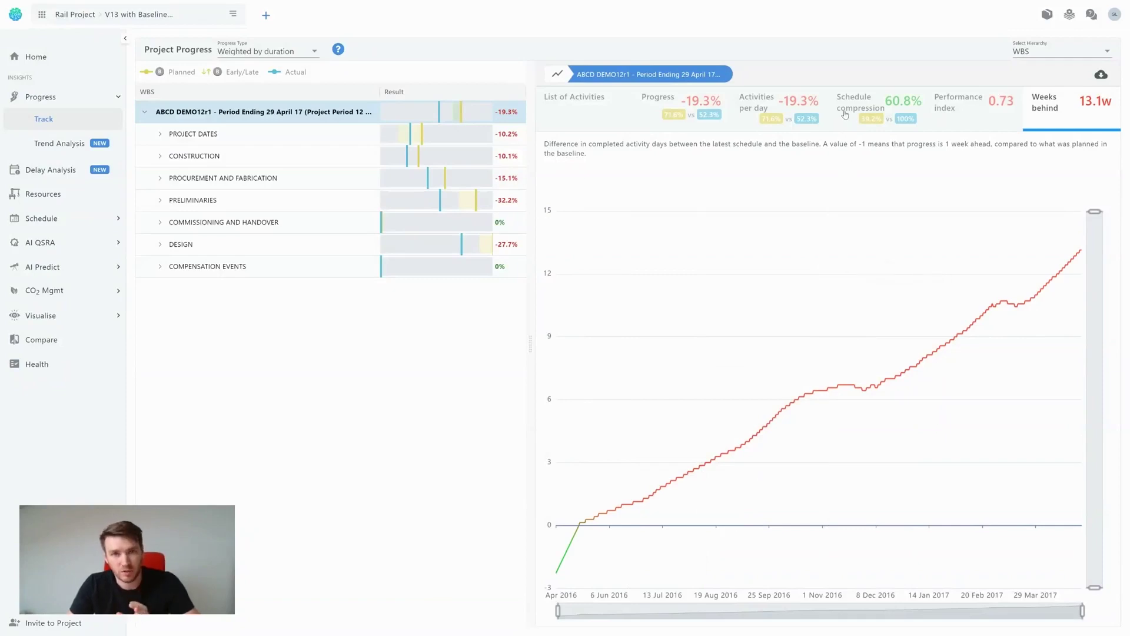
# - Examine the Schedule compression chart, hiding and restoring the Actual series and the current Plan series
pyautogui.click(845, 114)
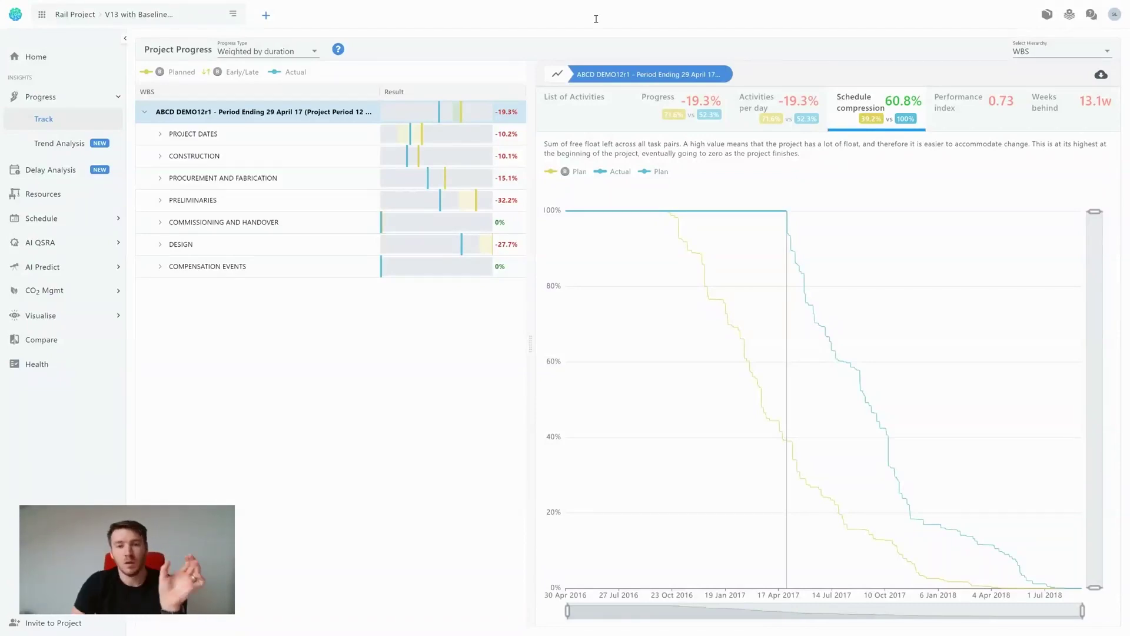
pyautogui.click(618, 172)
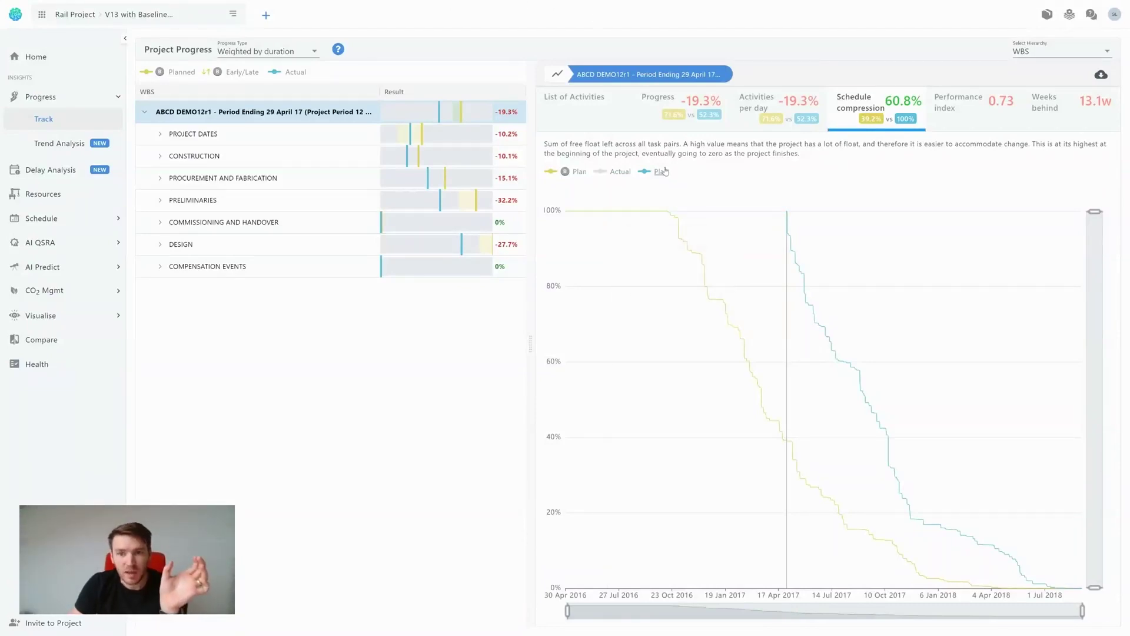
pyautogui.click(661, 172)
pyautogui.click(620, 171)
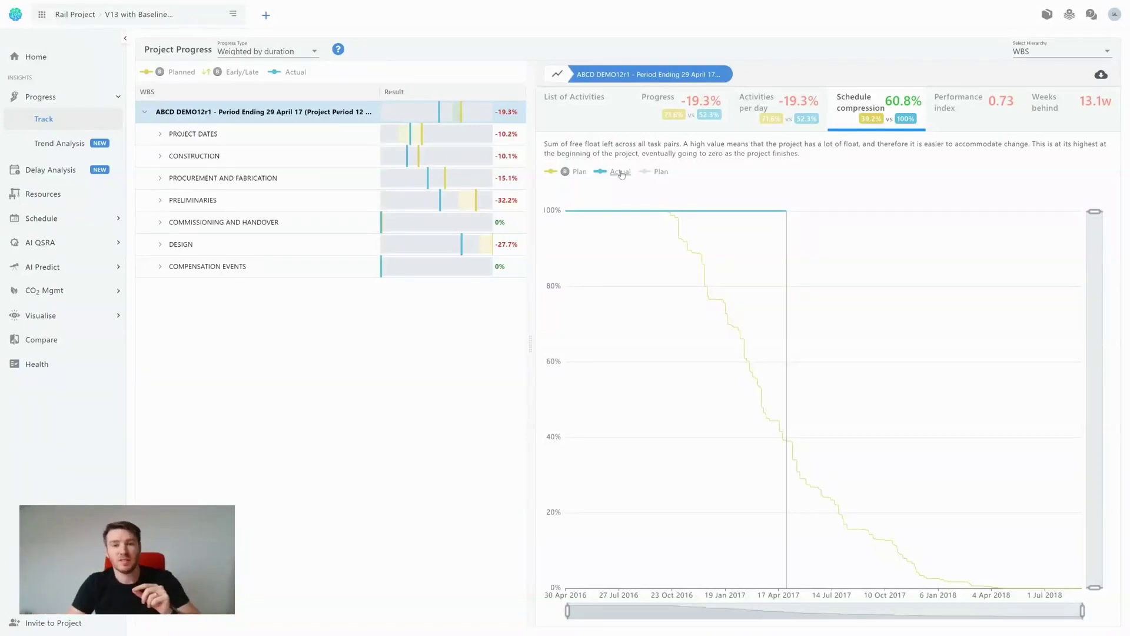
pyautogui.click(660, 172)
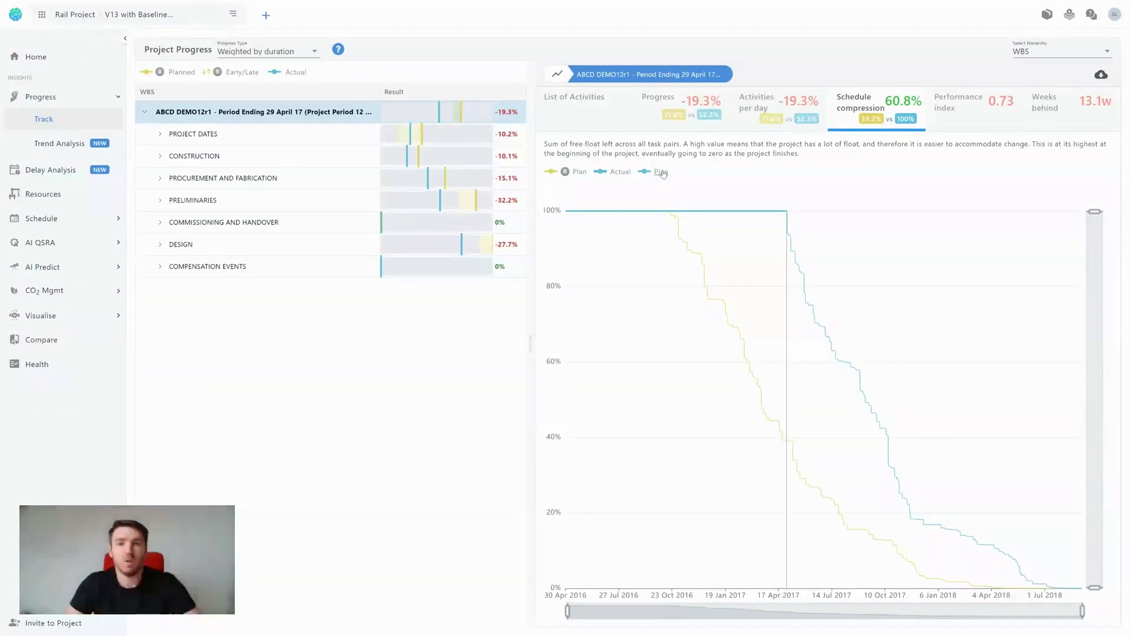
# - Examine the Activities per day chart for about mid-October to end of December 2016, hiding and restoring the Actual series
pyautogui.click(750, 113)
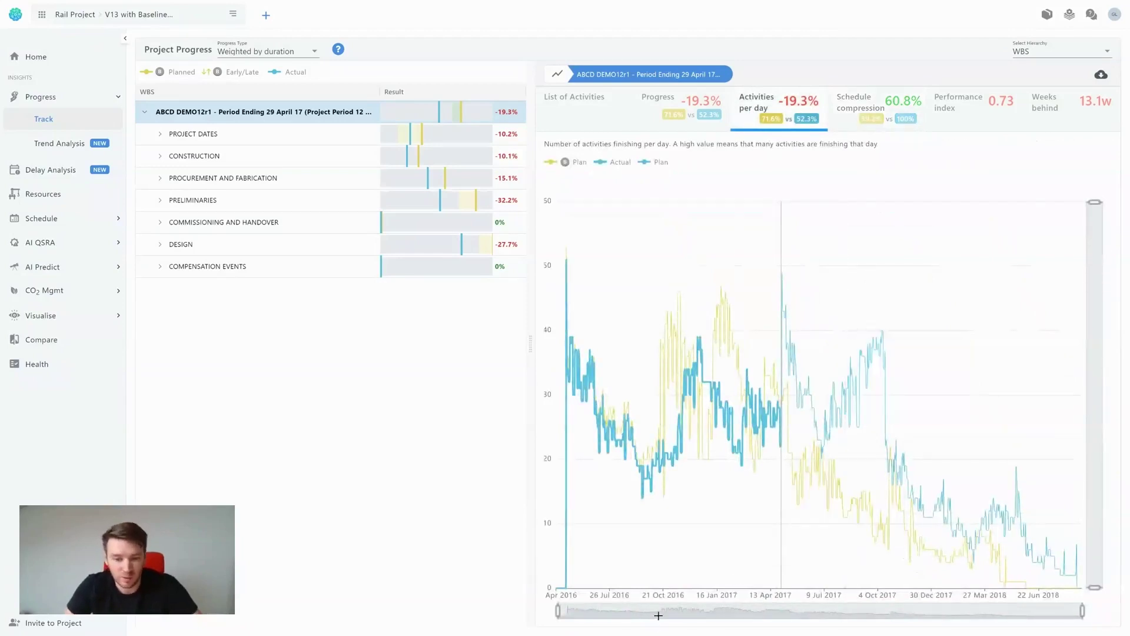
pyautogui.moveTo(658, 615); pyautogui.dragTo(709, 609)
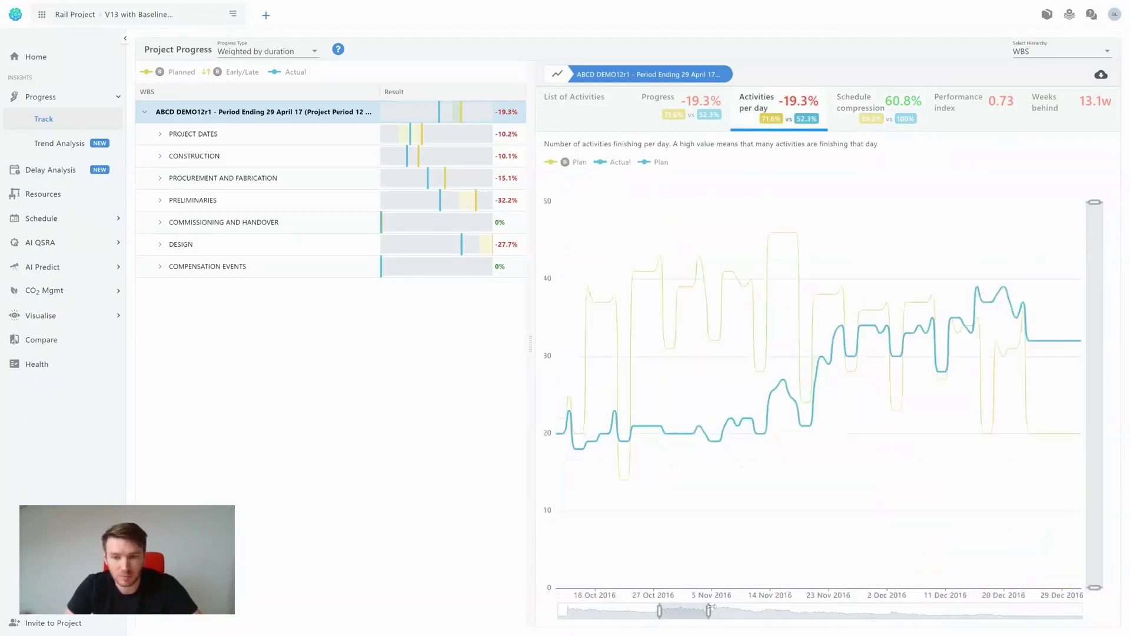
pyautogui.click(621, 163)
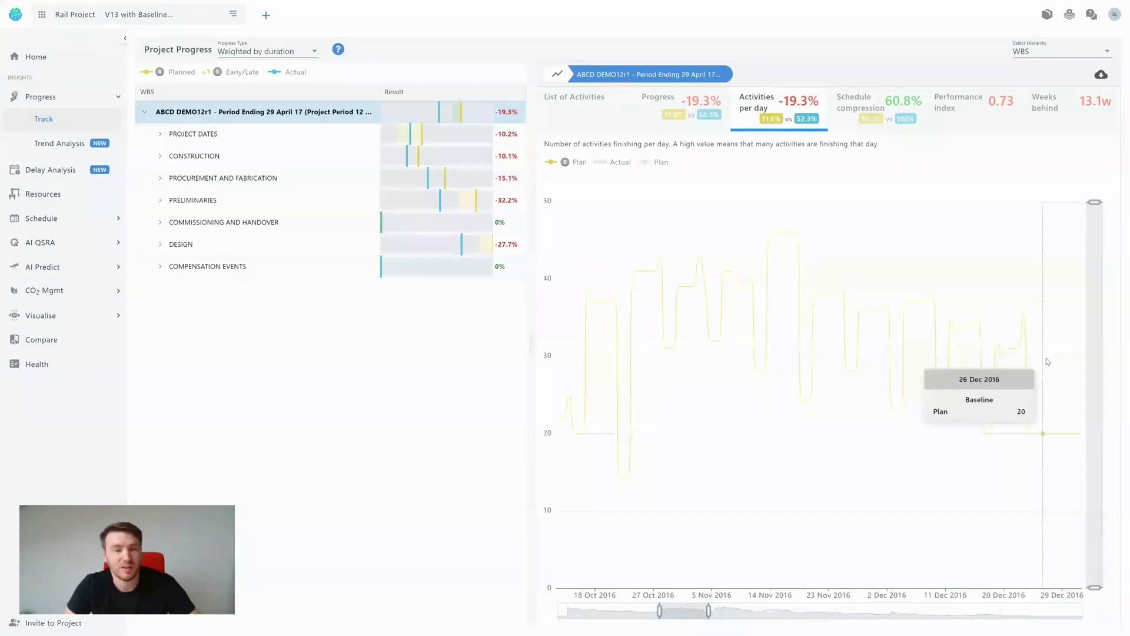
pyautogui.click(622, 163)
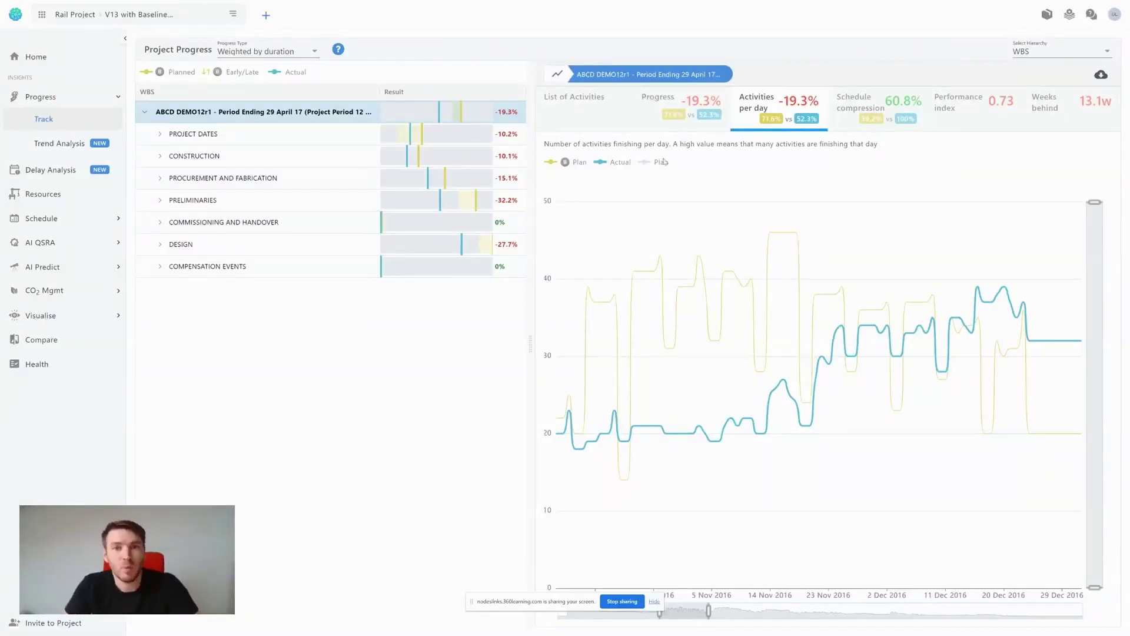
# - Show the whole project's list of activities and filter its Progress column to Completed only
pyautogui.click(580, 121)
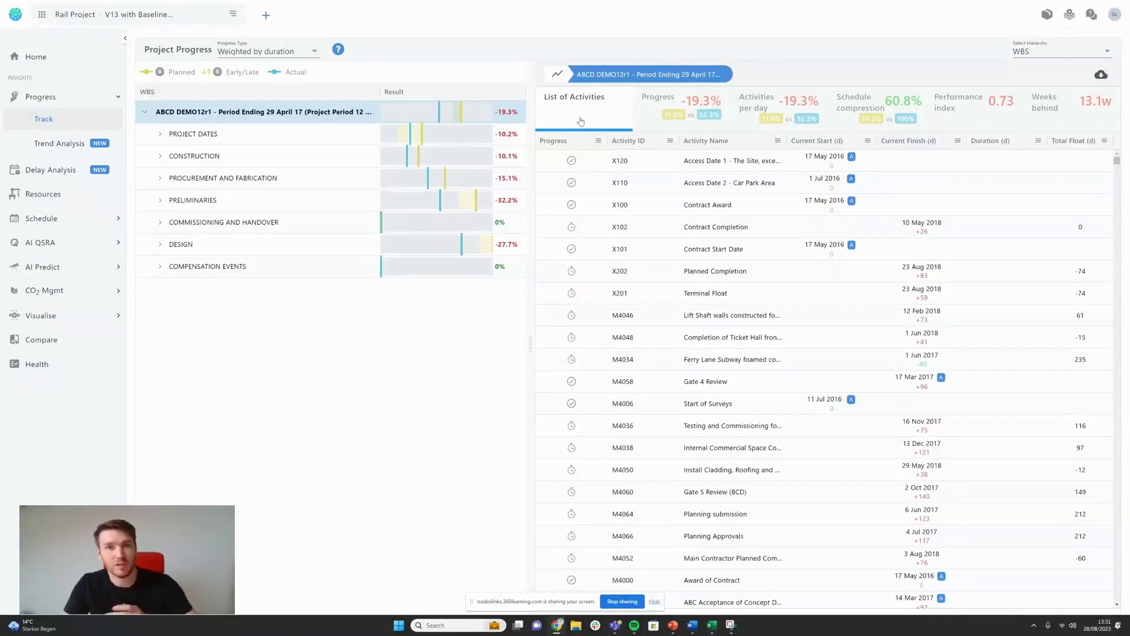
pyautogui.click(598, 140)
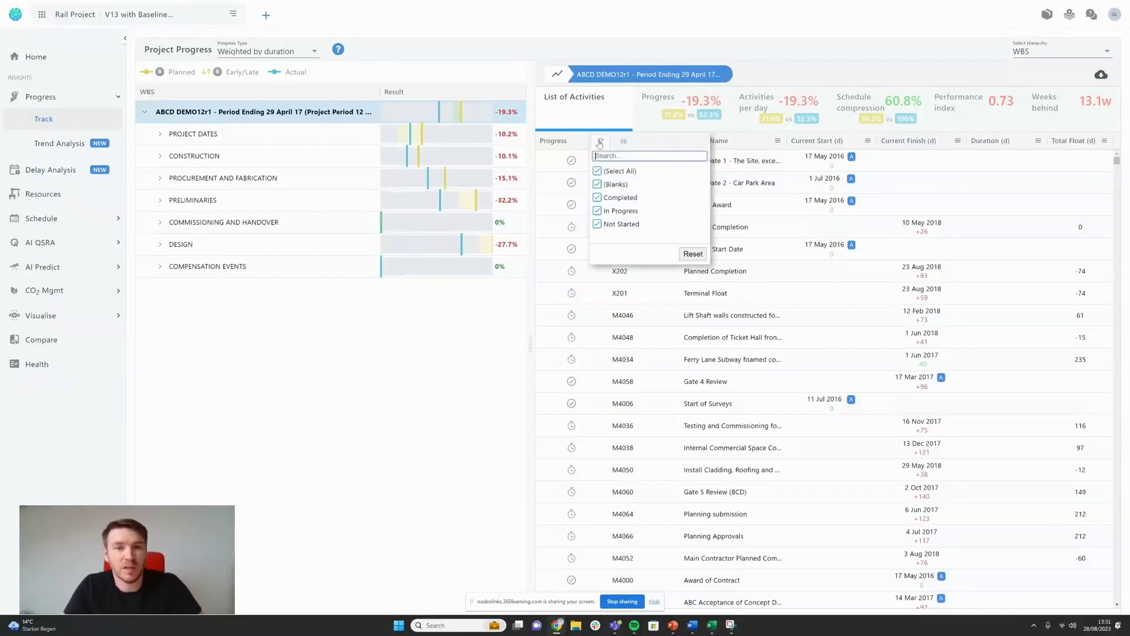
pyautogui.click(597, 171)
pyautogui.click(597, 197)
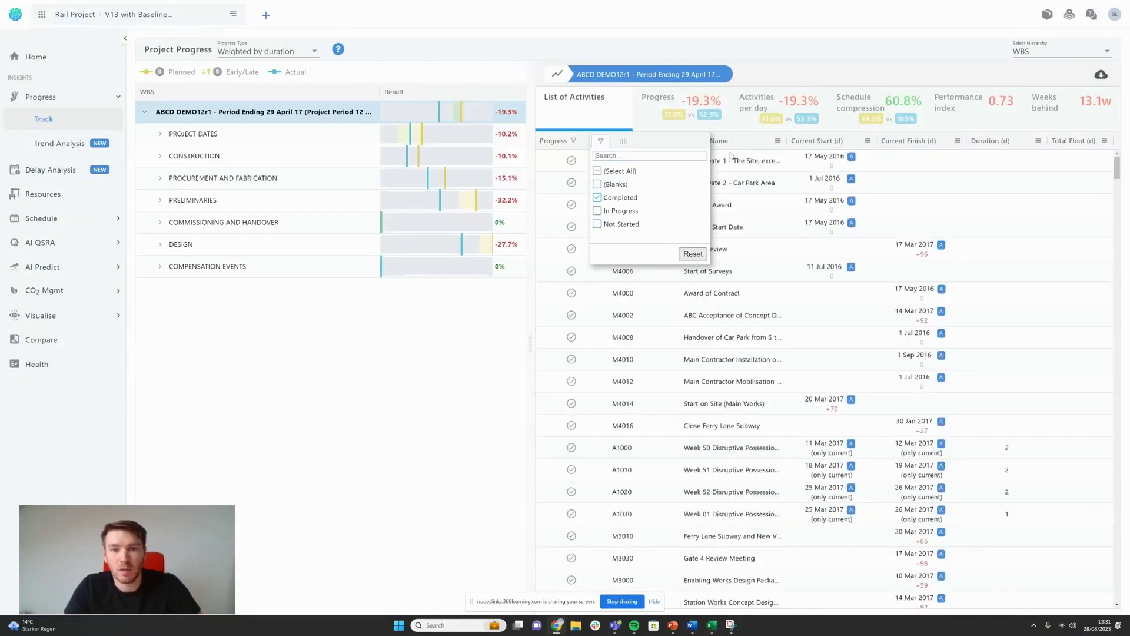
pyautogui.click(751, 203)
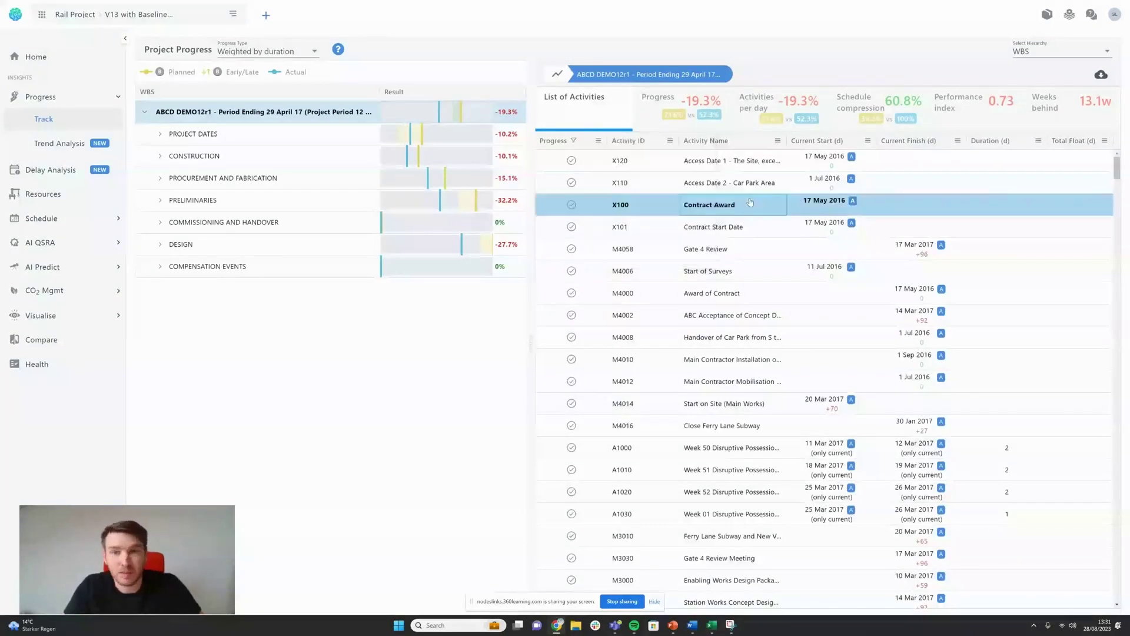
# - Examine the Progress column's status filter values and the list of columns available for the activity table
pyautogui.click(598, 142)
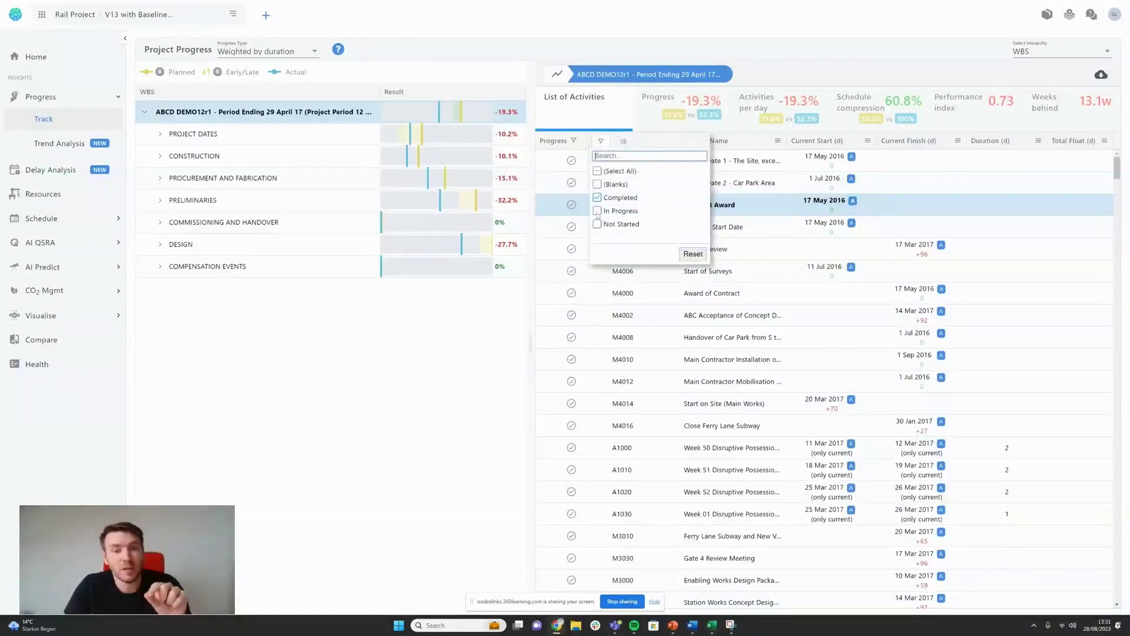
pyautogui.click(624, 141)
pyautogui.scroll(-2, 623, 214)
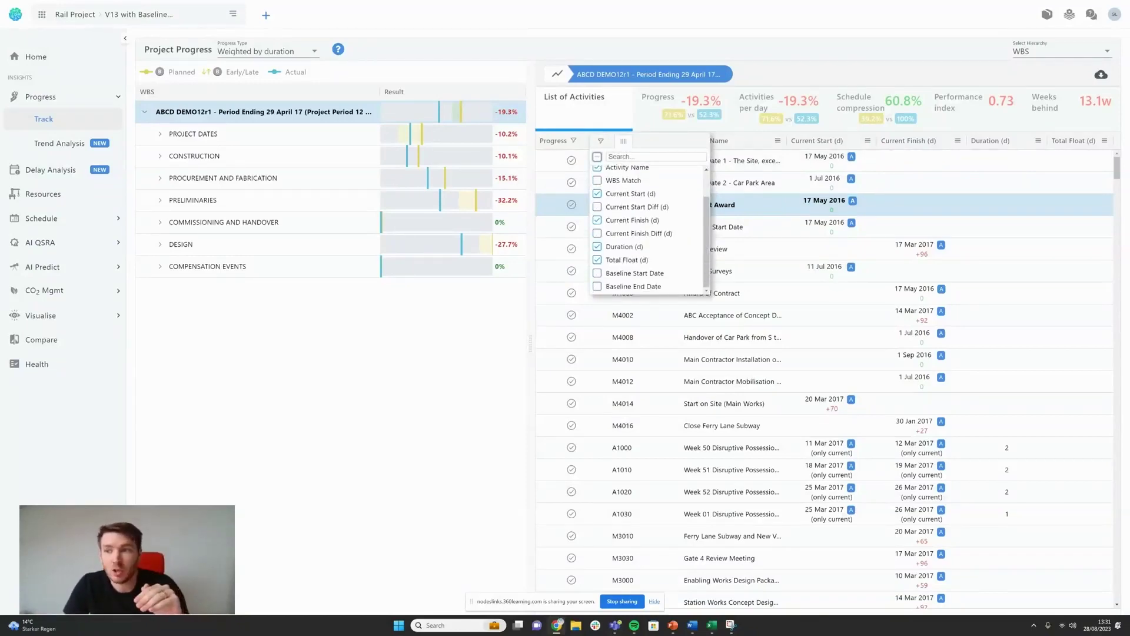
pyautogui.scroll(3, 622, 183)
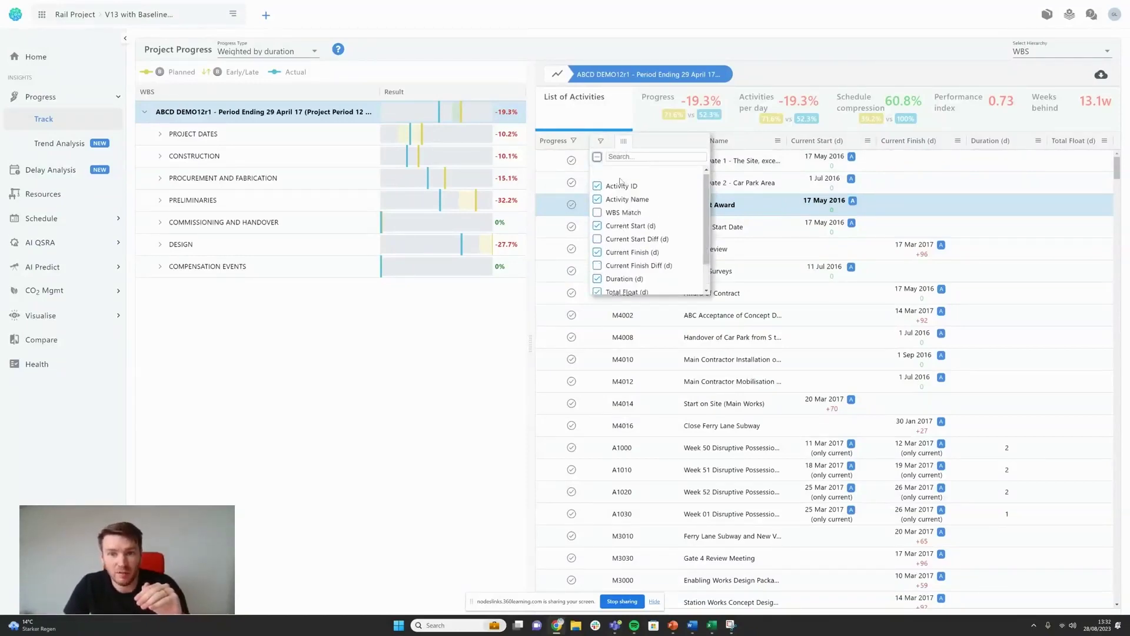
pyautogui.click(785, 163)
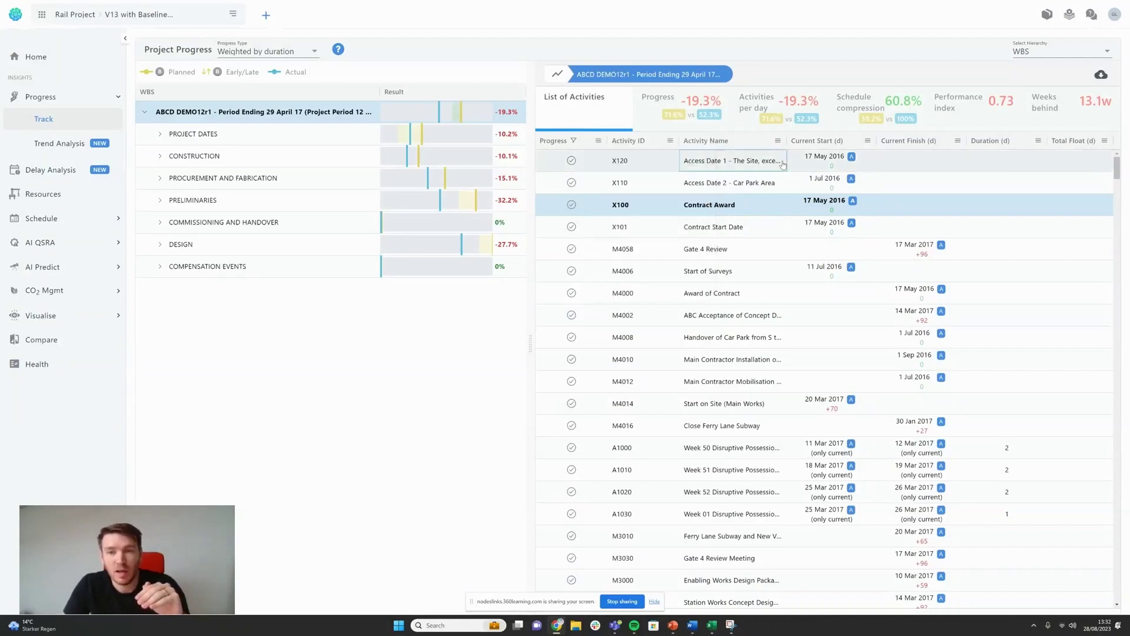
# - Sort the activities by Activity Name in descending order and check that column's filter values and column choices
pyautogui.click(734, 144)
pyautogui.click(733, 144)
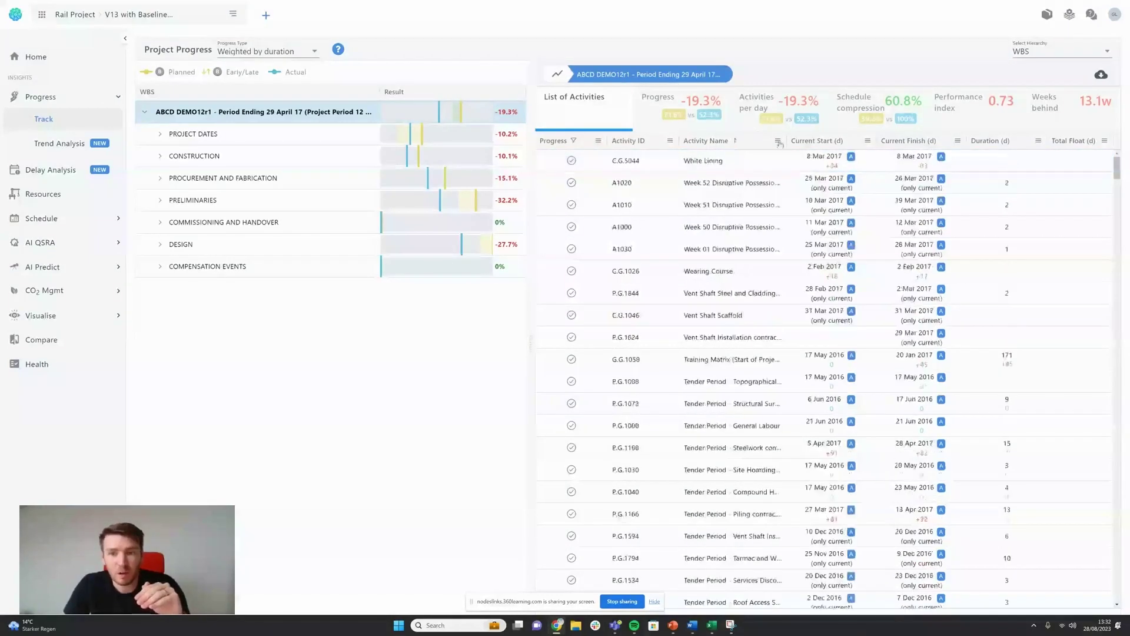
pyautogui.click(779, 143)
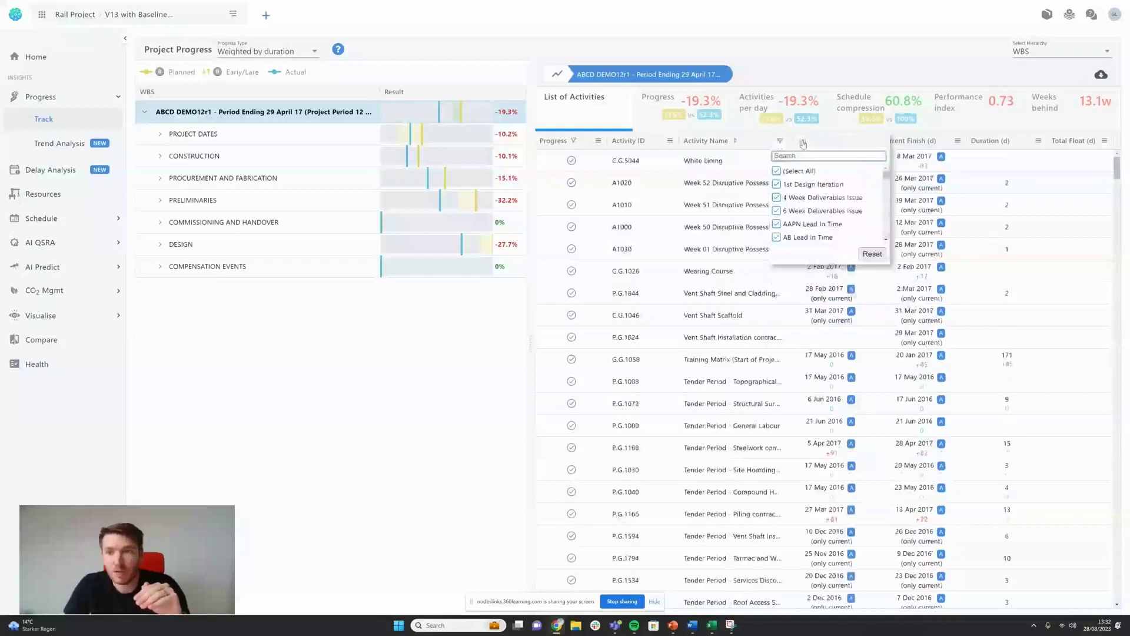
pyautogui.click(803, 141)
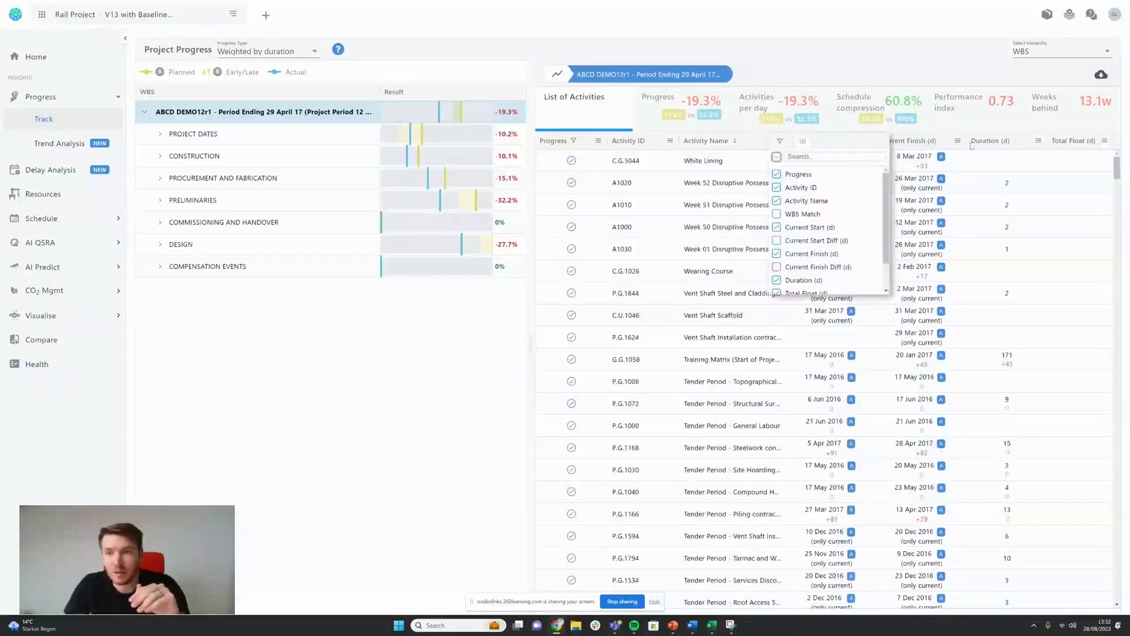
# - Examine the column choices and the date filter conditions offered for Current Finish
pyautogui.click(960, 145)
pyautogui.click(959, 142)
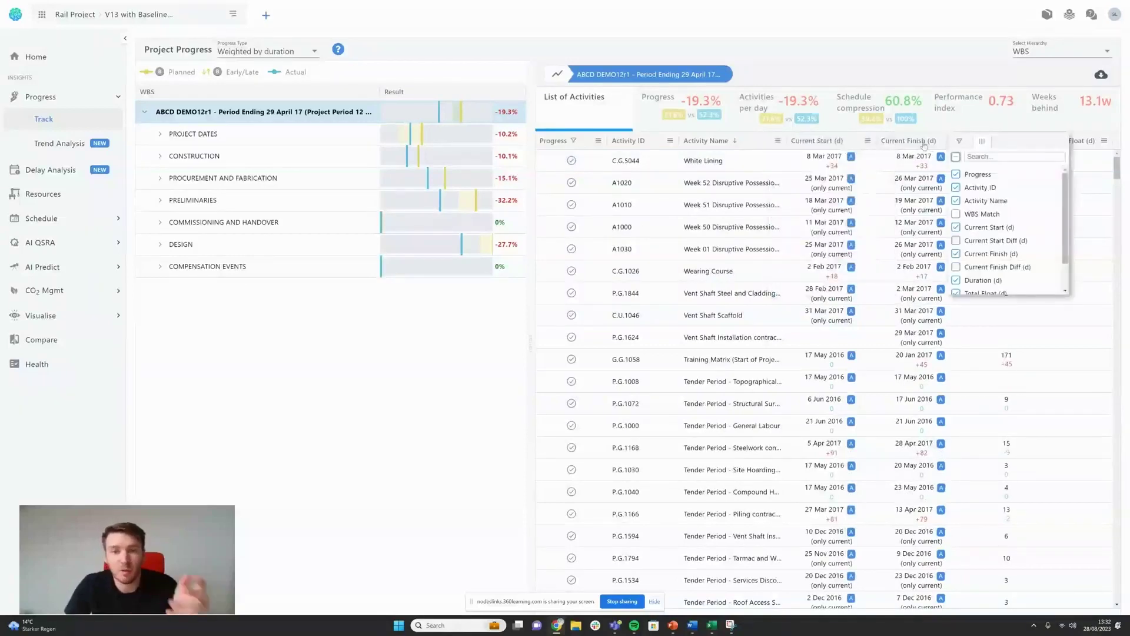
pyautogui.click(960, 141)
pyautogui.click(964, 157)
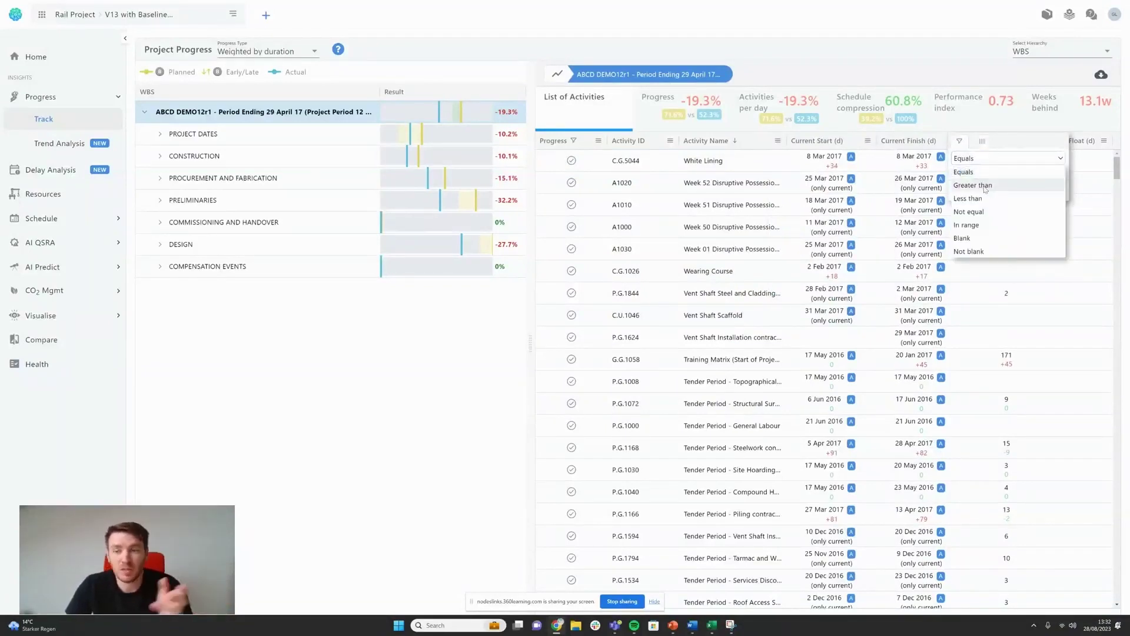
# - Sort the completed activities by Current Start in ascending order and browse down to those starting around December 2016
pyautogui.click(822, 141)
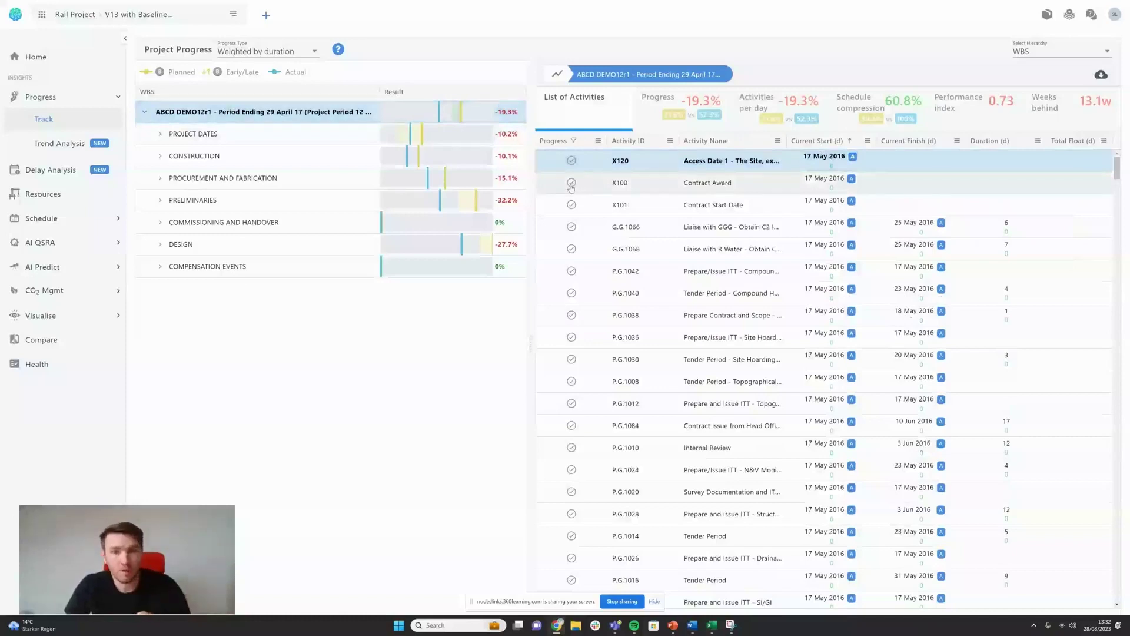
pyautogui.moveTo(831, 234)
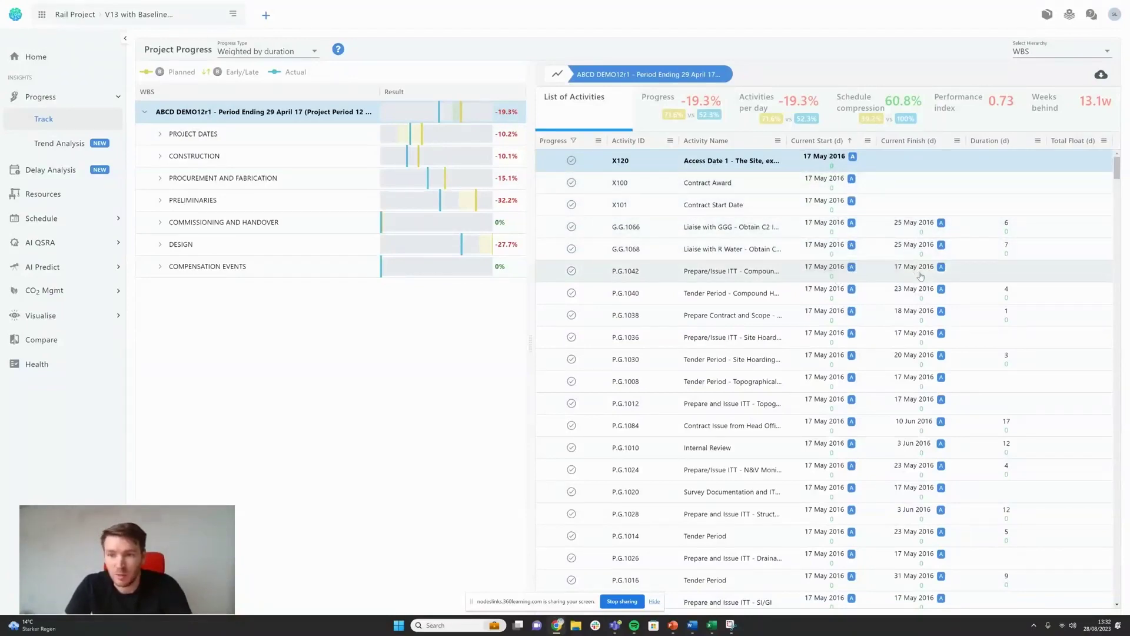
pyautogui.moveTo(1116, 181); pyautogui.dragTo(1117, 412)
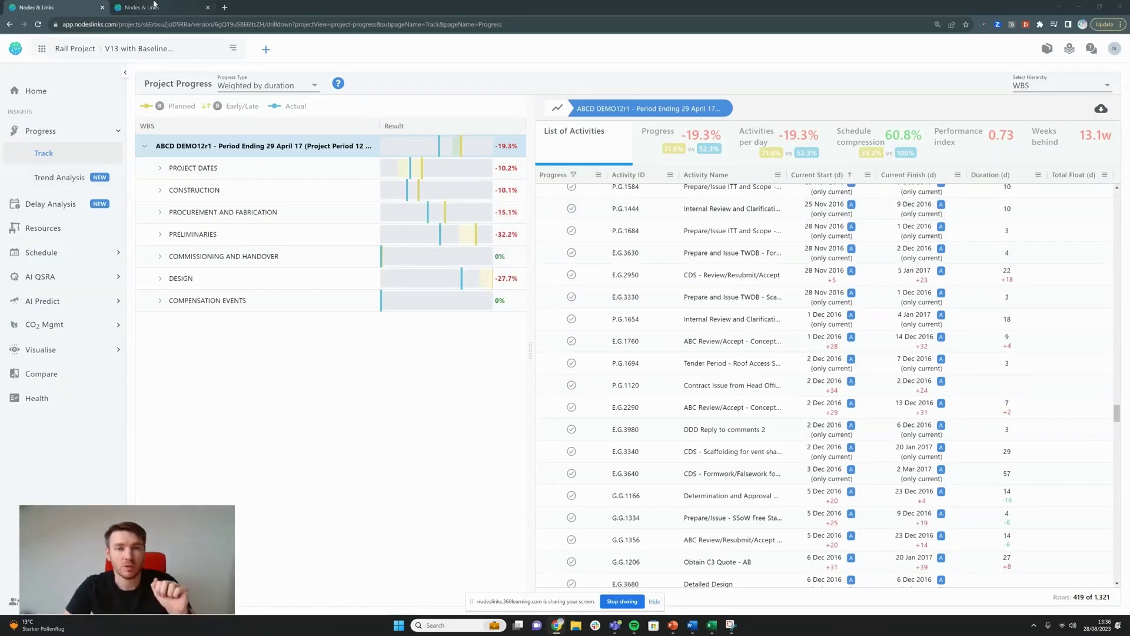
# - Switch to the Trend Analysis page, search for "procure" and try to add Prepare/Issue - Project Procurement Plan
pyautogui.click(154, 4)
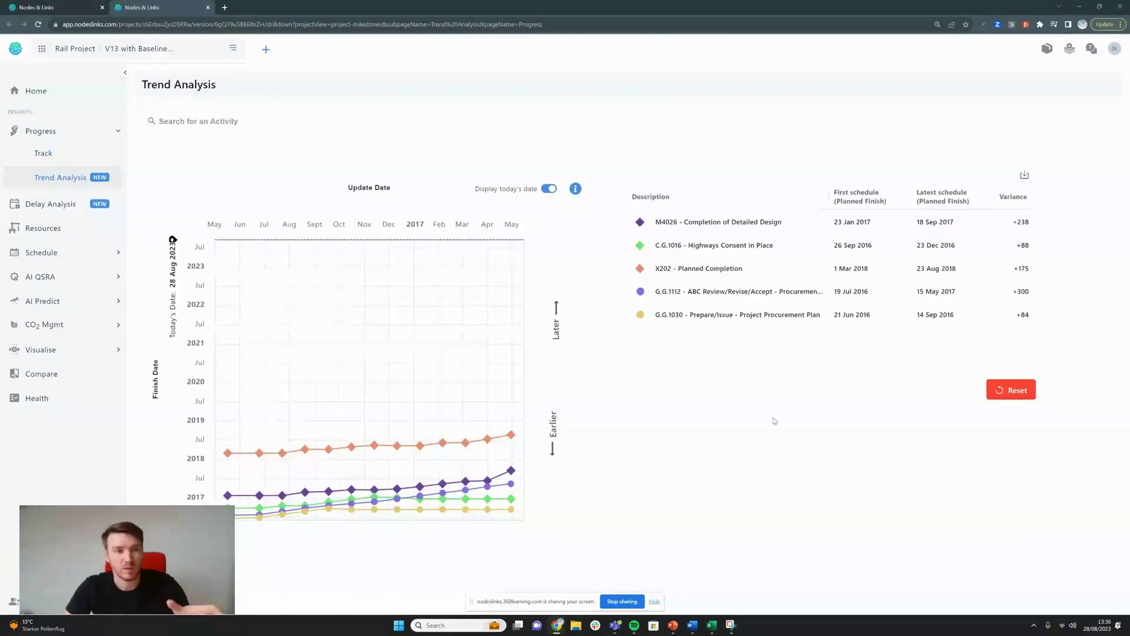
pyautogui.click(206, 120)
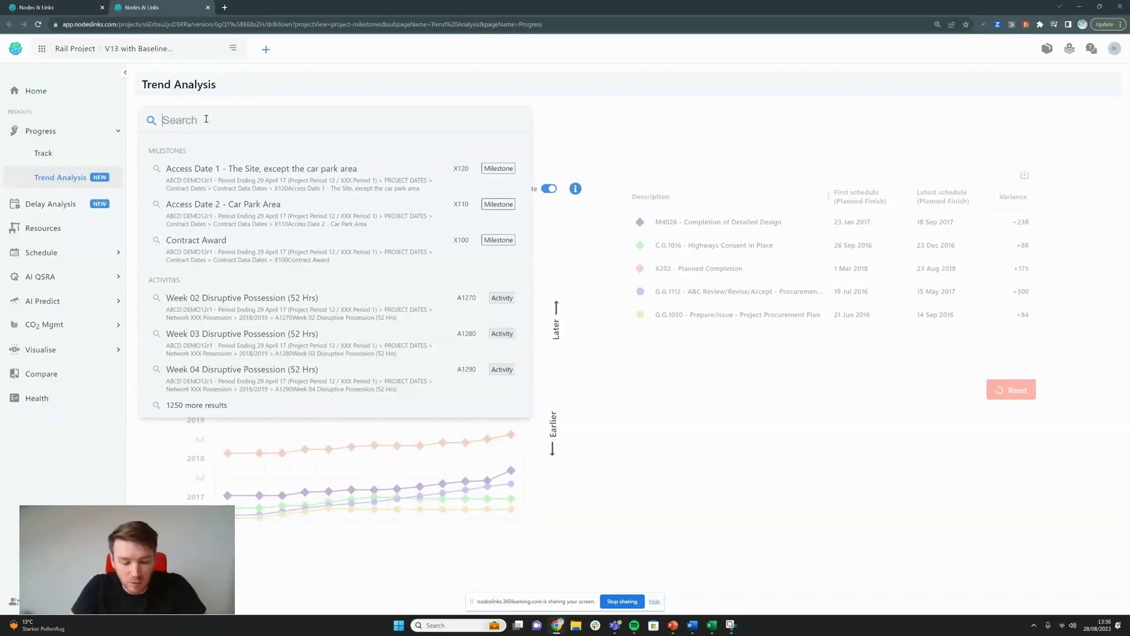
pyautogui.write('procure')
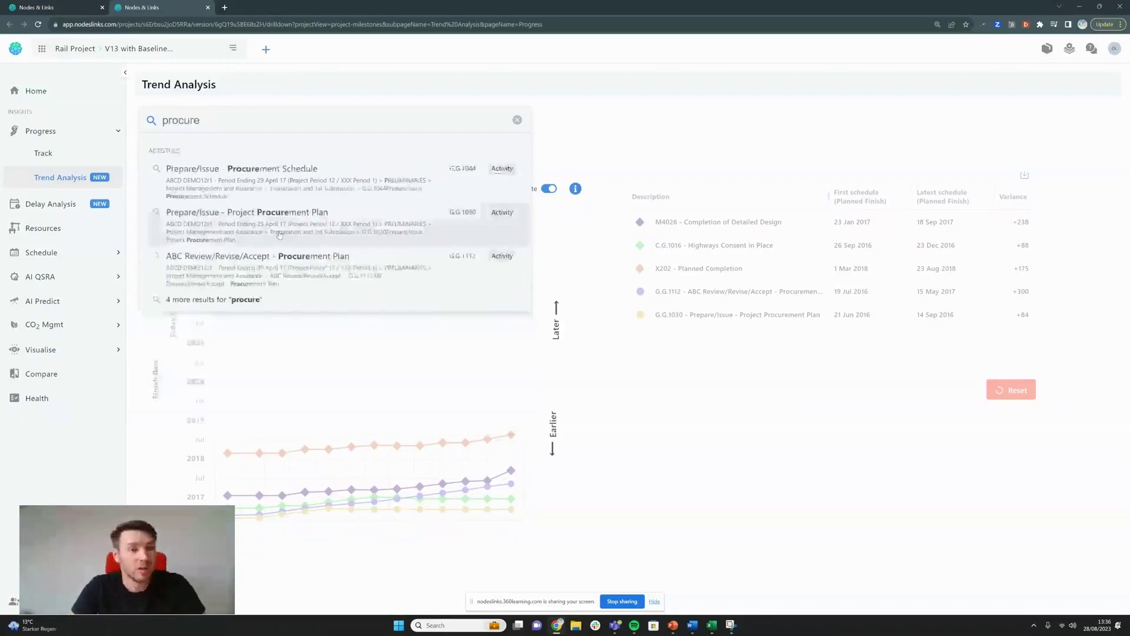
pyautogui.click(281, 228)
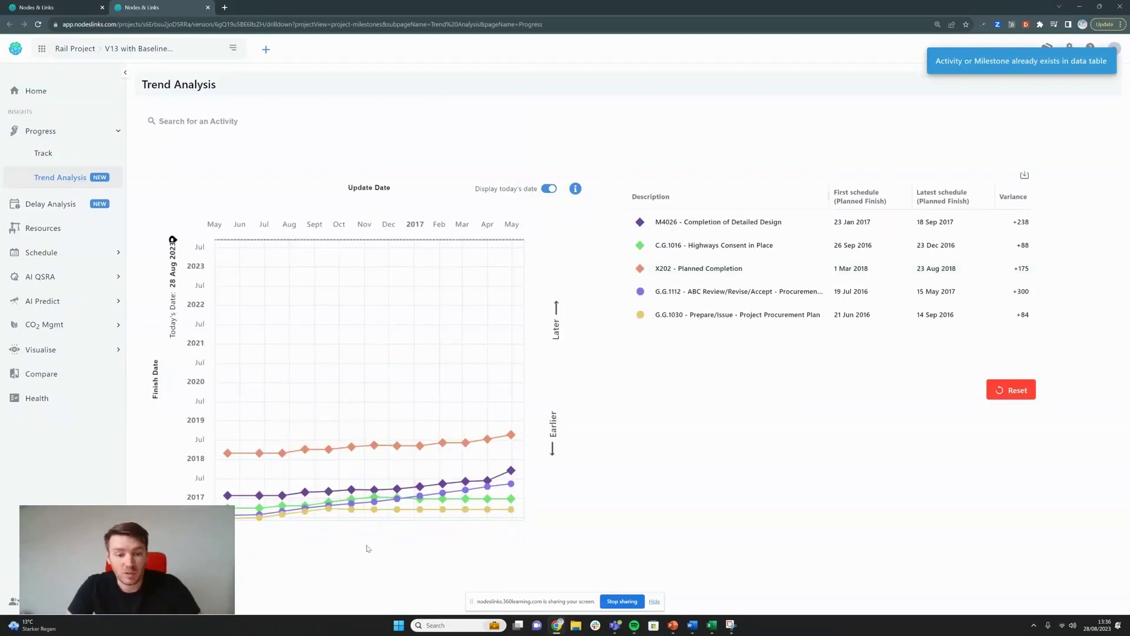
# - Search for "procu" and add the activity Prepare/Issue - Procurement Schedule to the trend chart
pyautogui.click(217, 117)
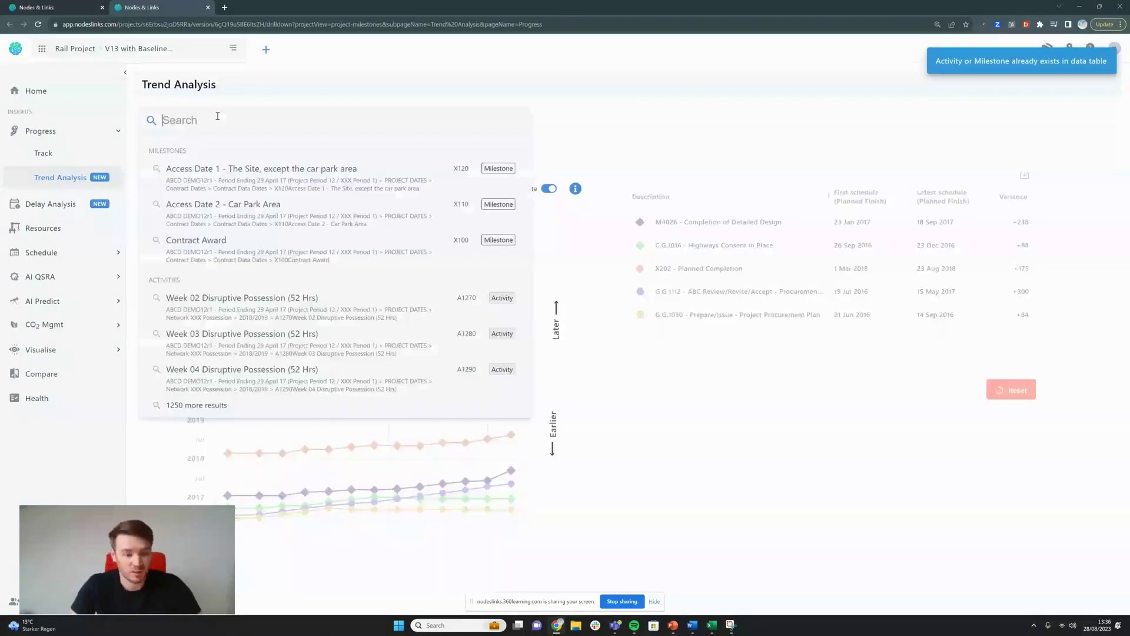
pyautogui.write('procu')
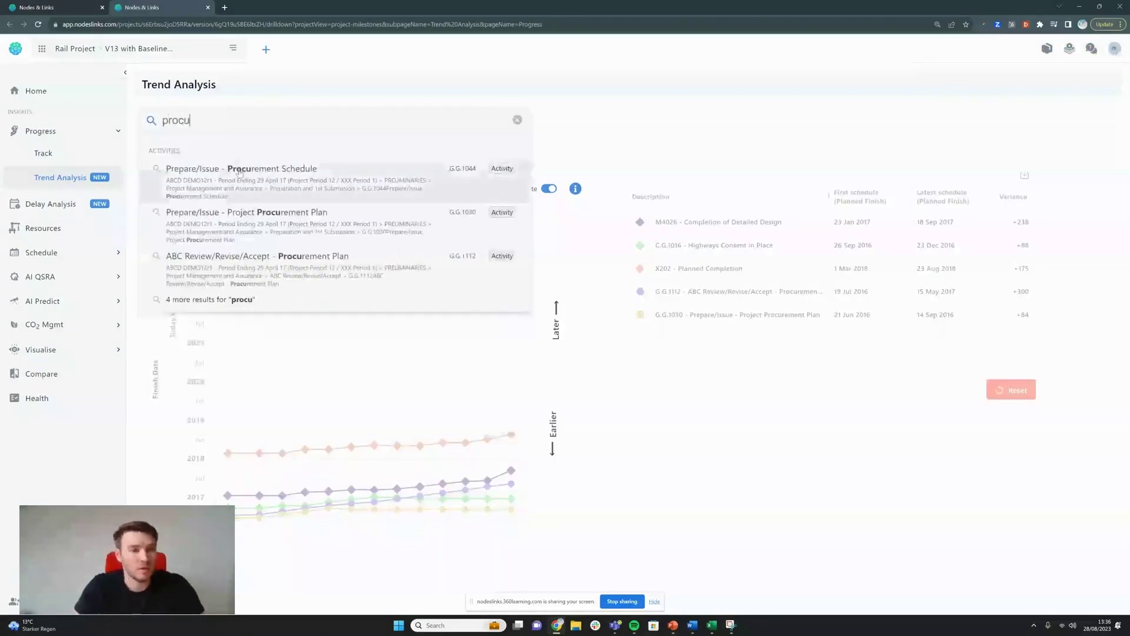
pyautogui.click(239, 172)
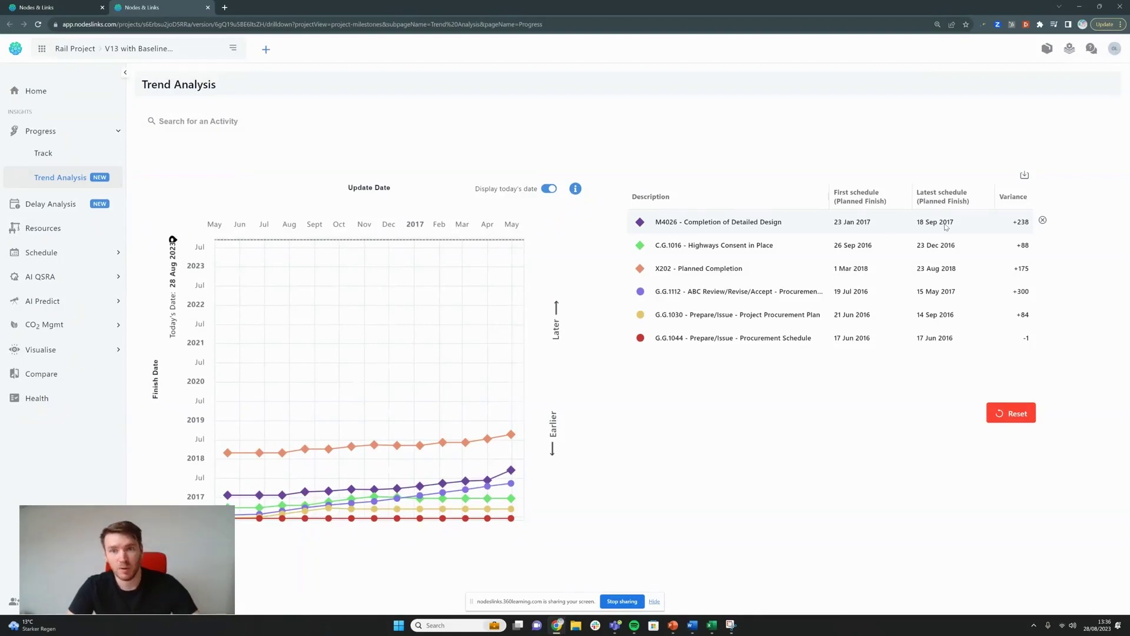
# - Review how X202 - Planned Completion moves across the update dates on the trend chart, and download the trend data
pyautogui.moveTo(340, 489)
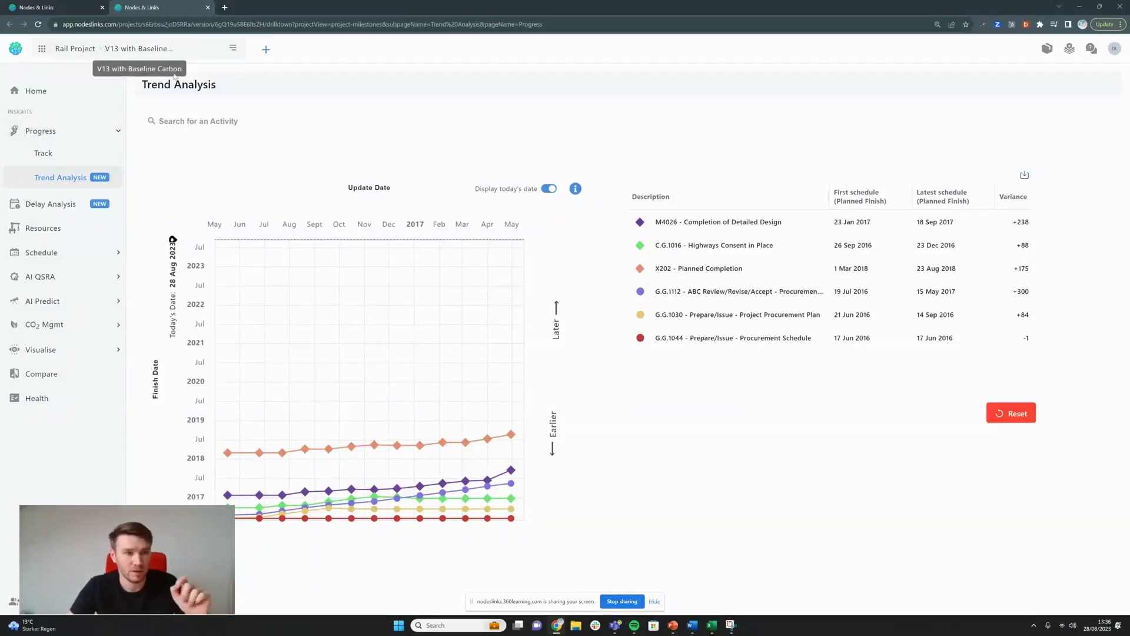
pyautogui.moveTo(230, 456)
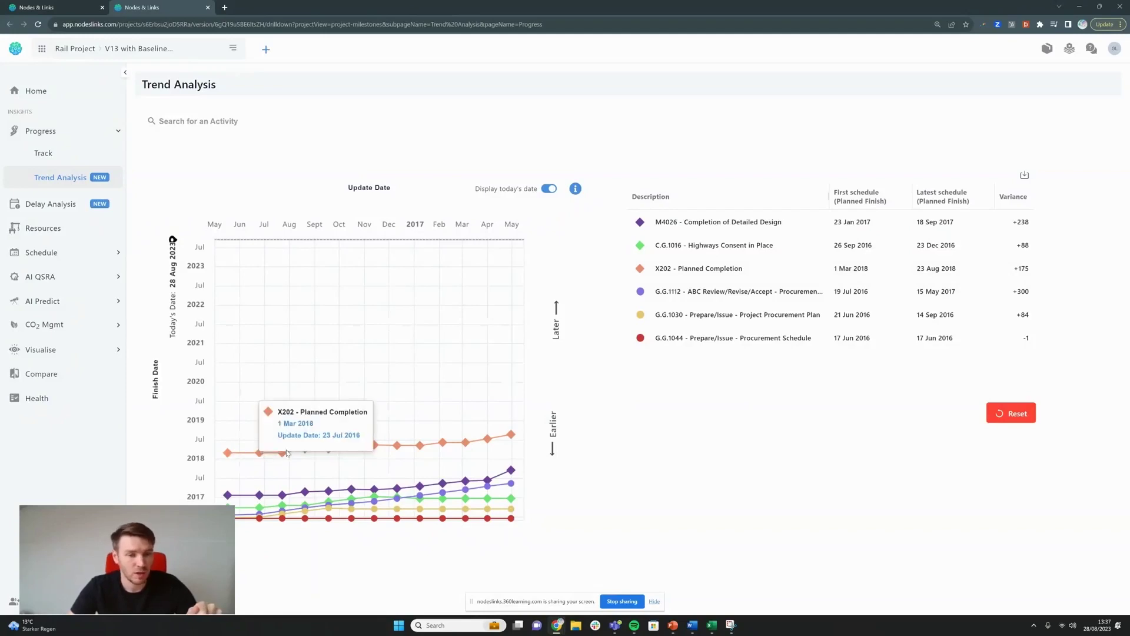
pyautogui.moveTo(308, 455)
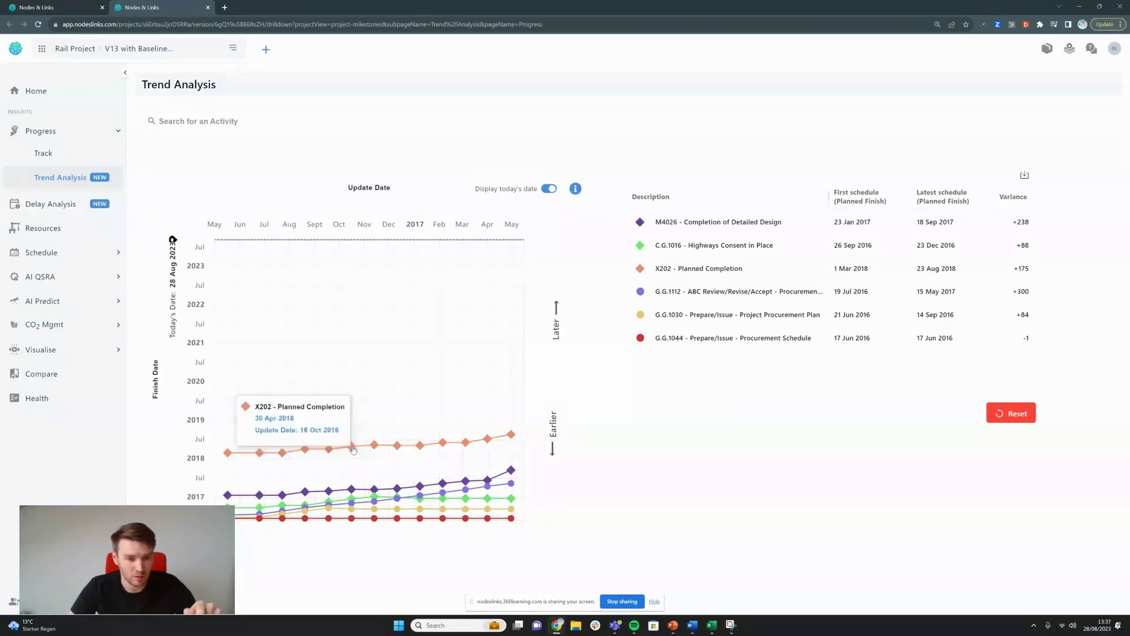
pyautogui.moveTo(384, 448)
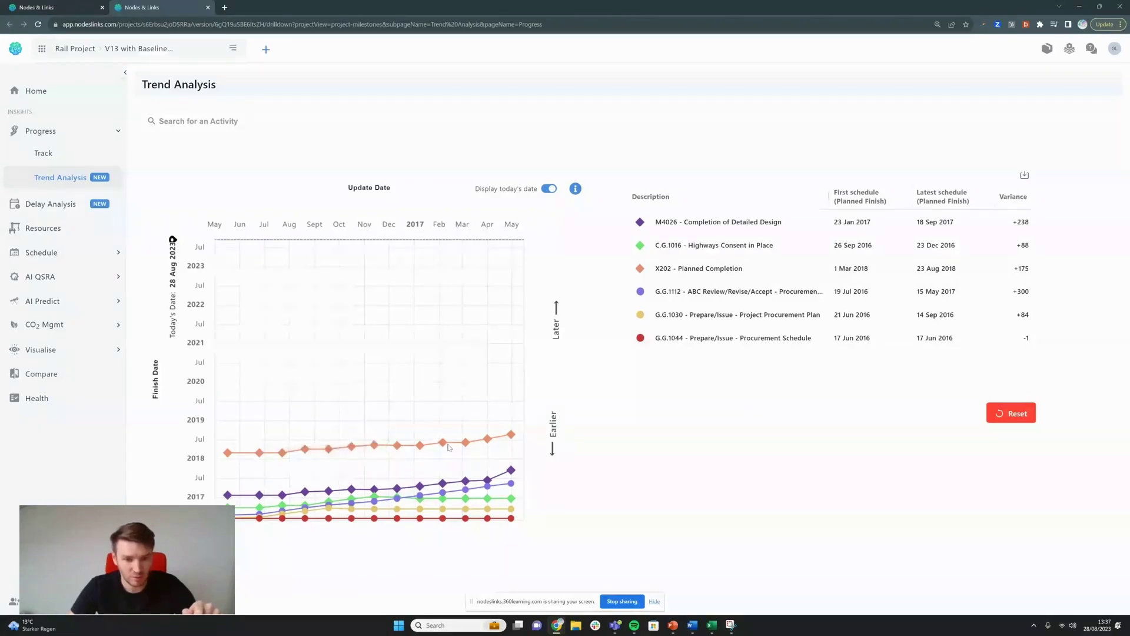
pyautogui.moveTo(511, 435)
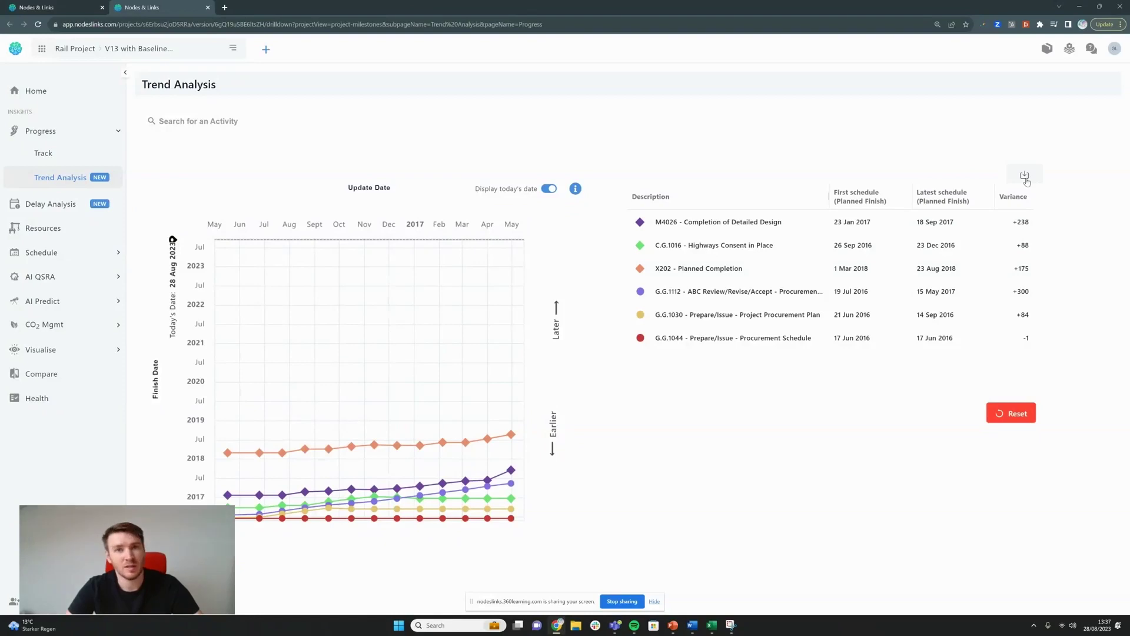
pyautogui.click(1026, 180)
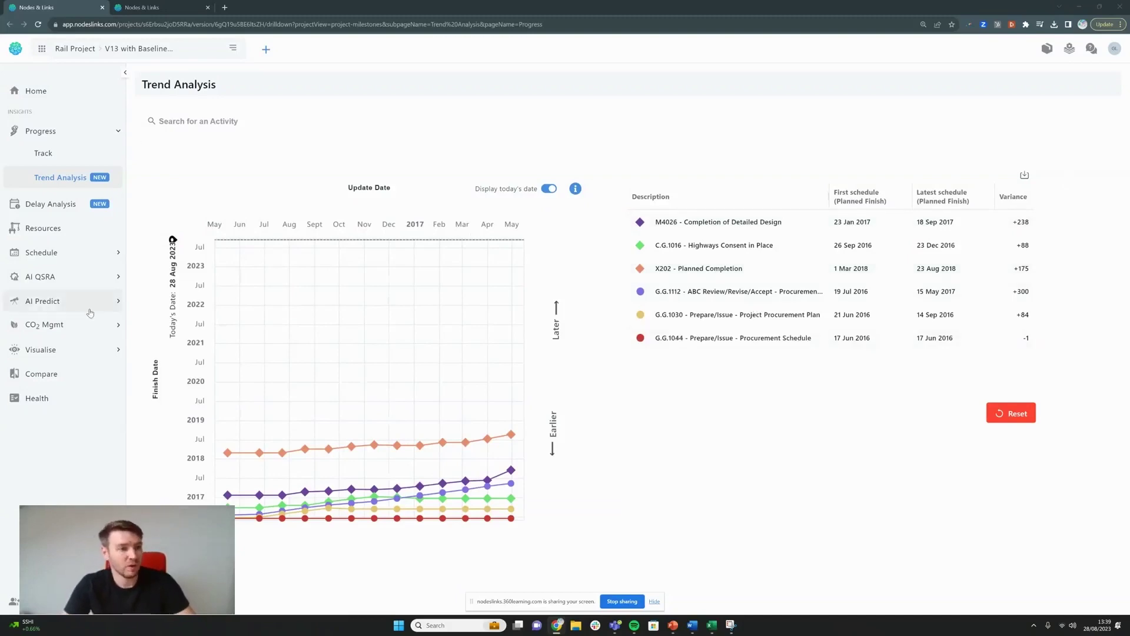
# - Switch to the Compare Schedules page, choose V10 as the schedule to compare, and browse further along the summary metrics
pyautogui.click(178, 5)
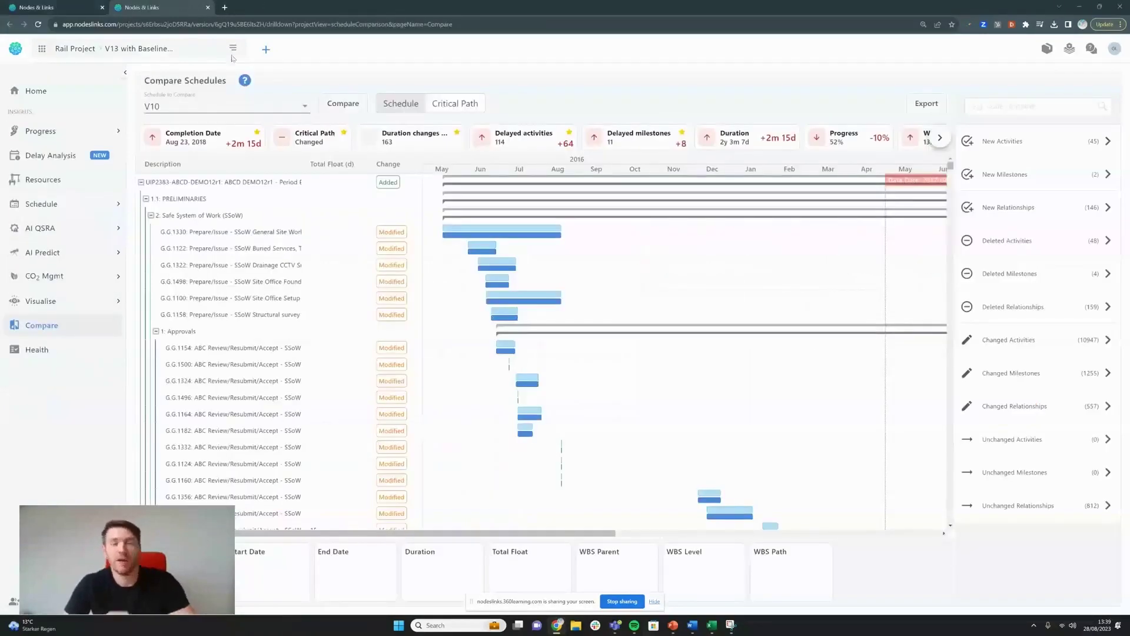
pyautogui.click(227, 108)
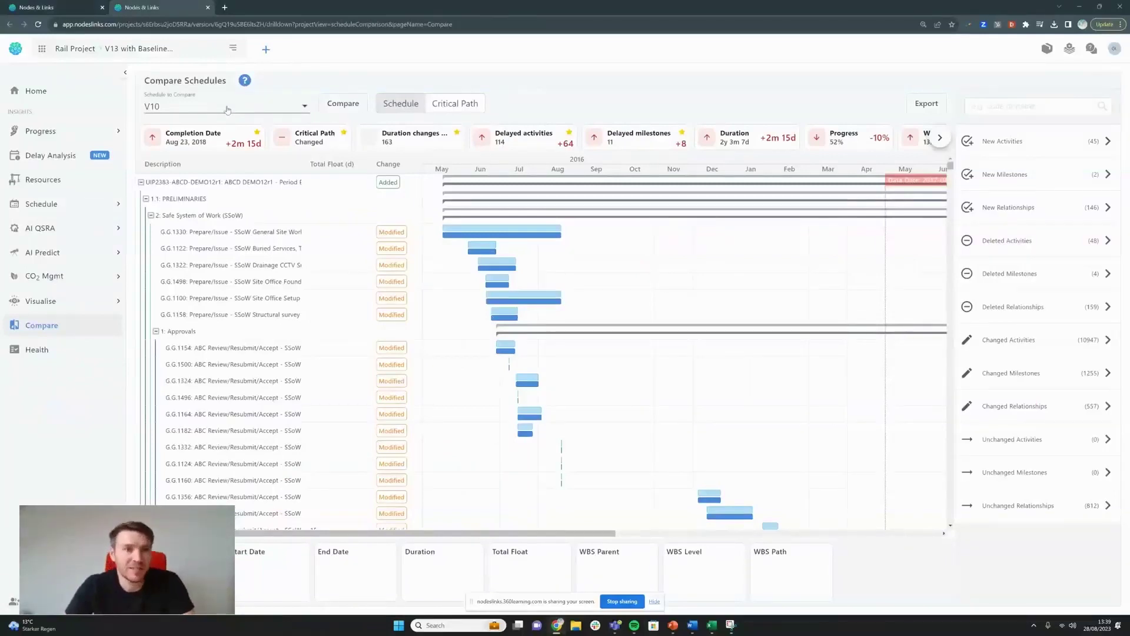
pyautogui.scroll(-5, 227, 110)
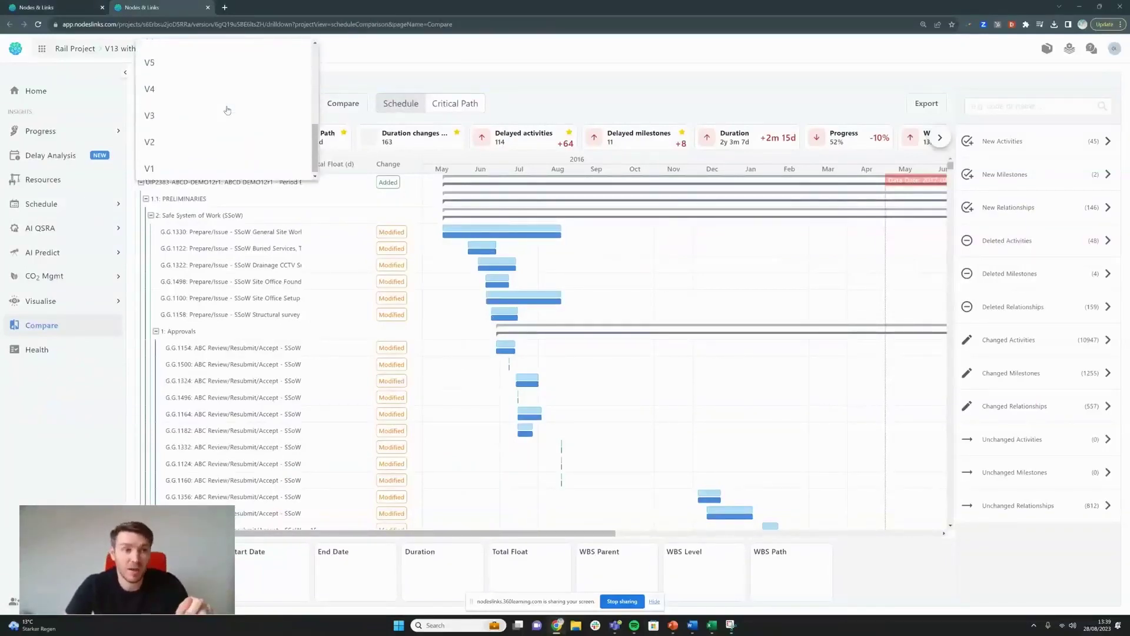
pyautogui.scroll(5, 226, 110)
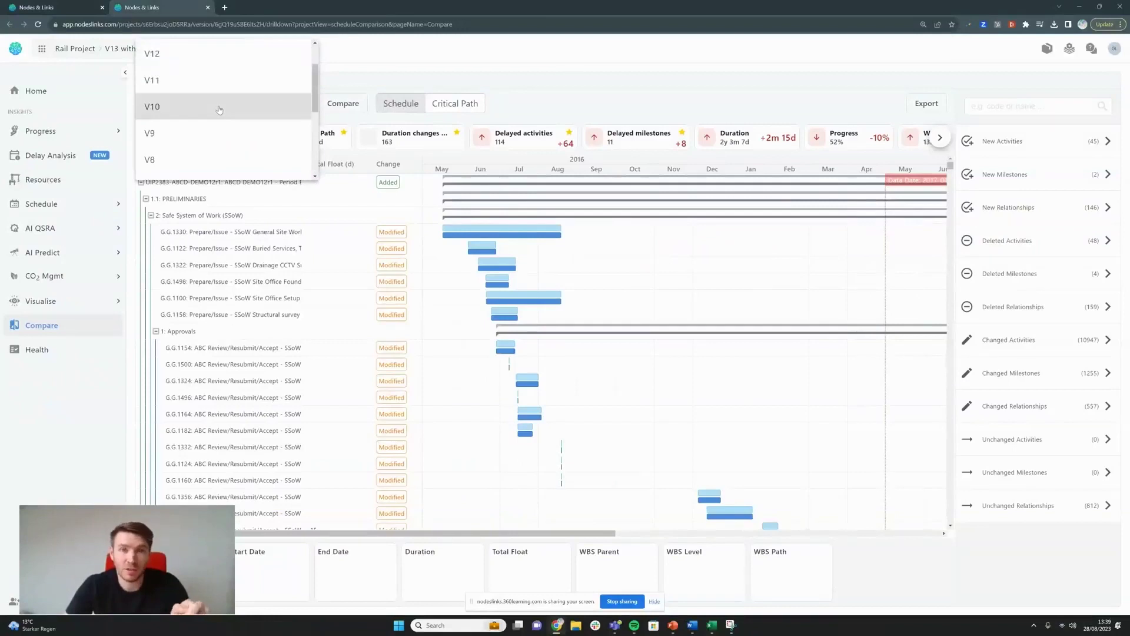
pyautogui.click(219, 110)
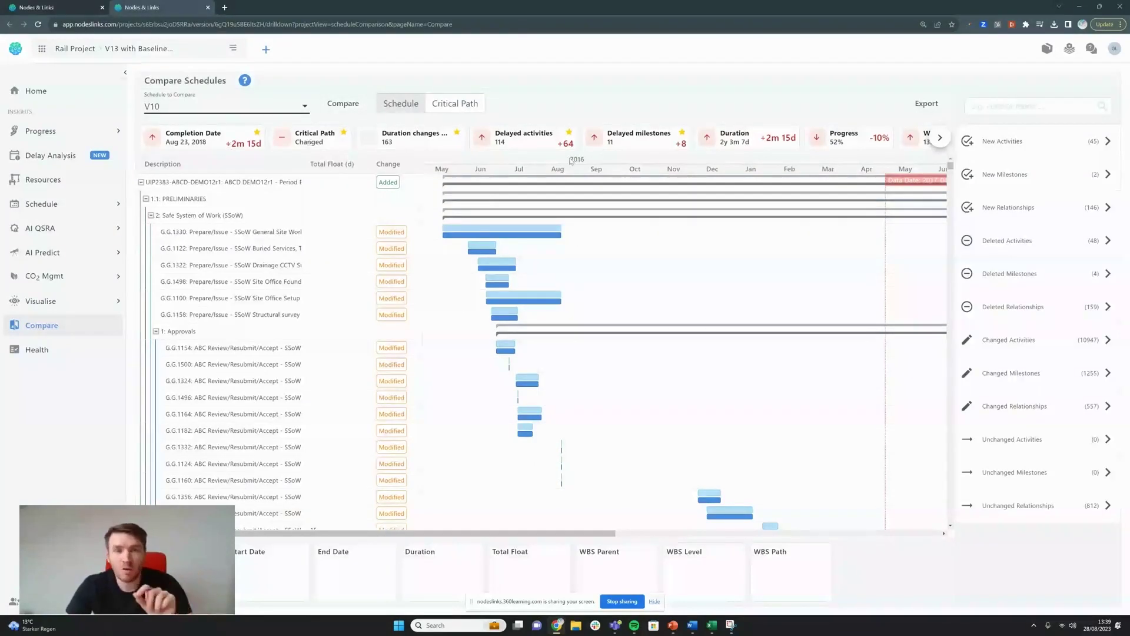
pyautogui.click(937, 138)
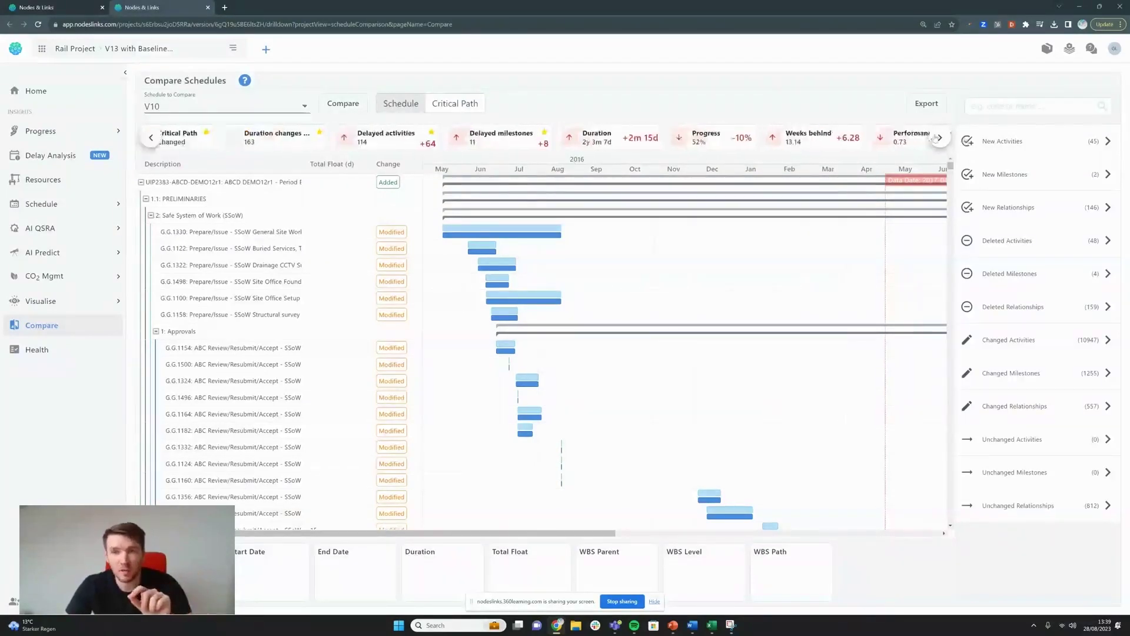
# - Browse the remaining summary metrics and briefly view the export mode of the V10 schedule comparison
pyautogui.click(937, 138)
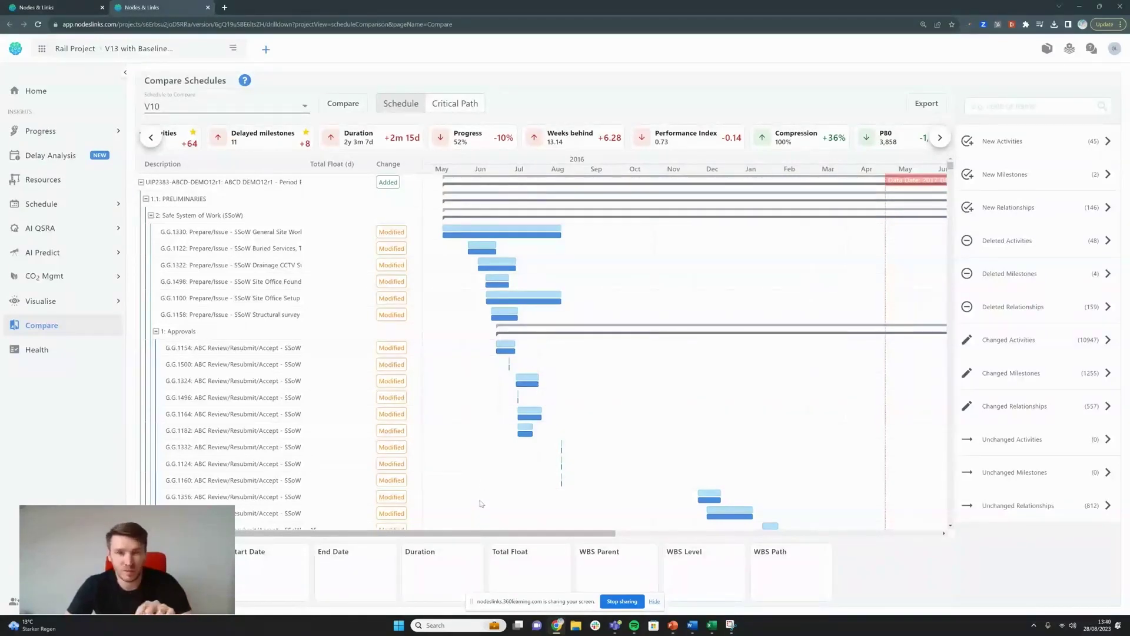
pyautogui.click(929, 113)
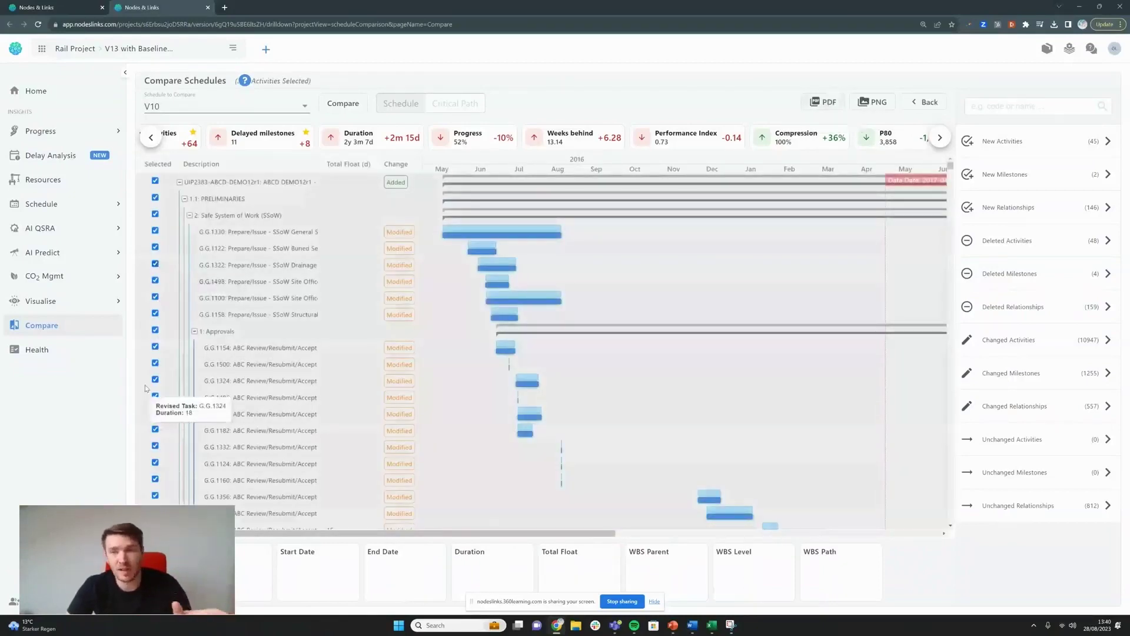
pyautogui.click(922, 103)
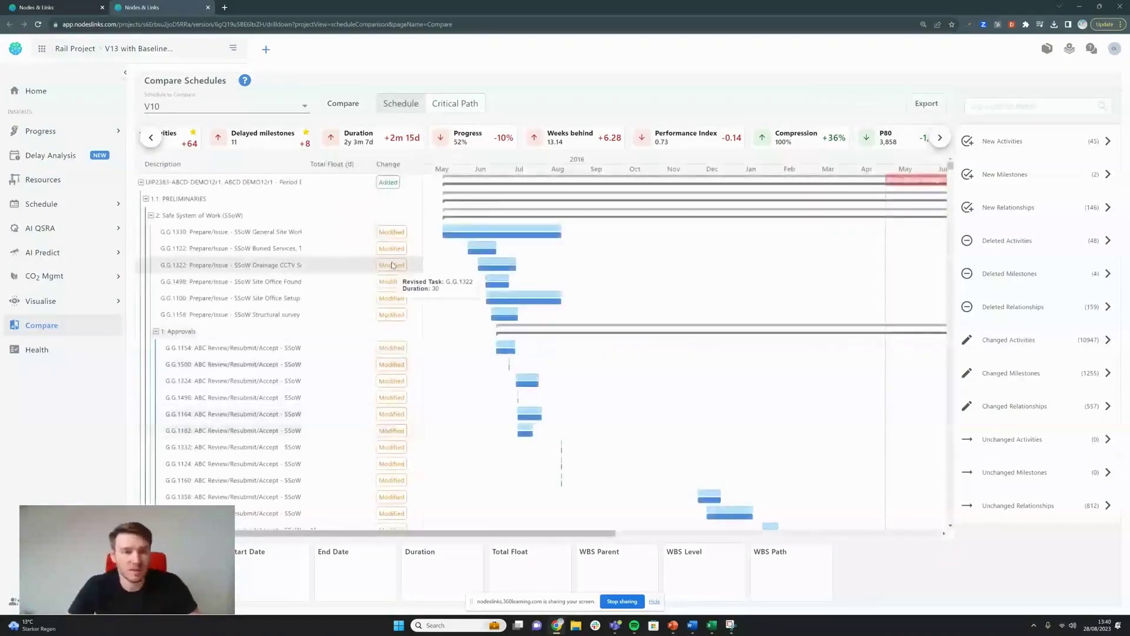
# - Select activity G.G.1304 under Approvals and examine its date and duration changes against V10
pyautogui.scroll(-3, 394, 412)
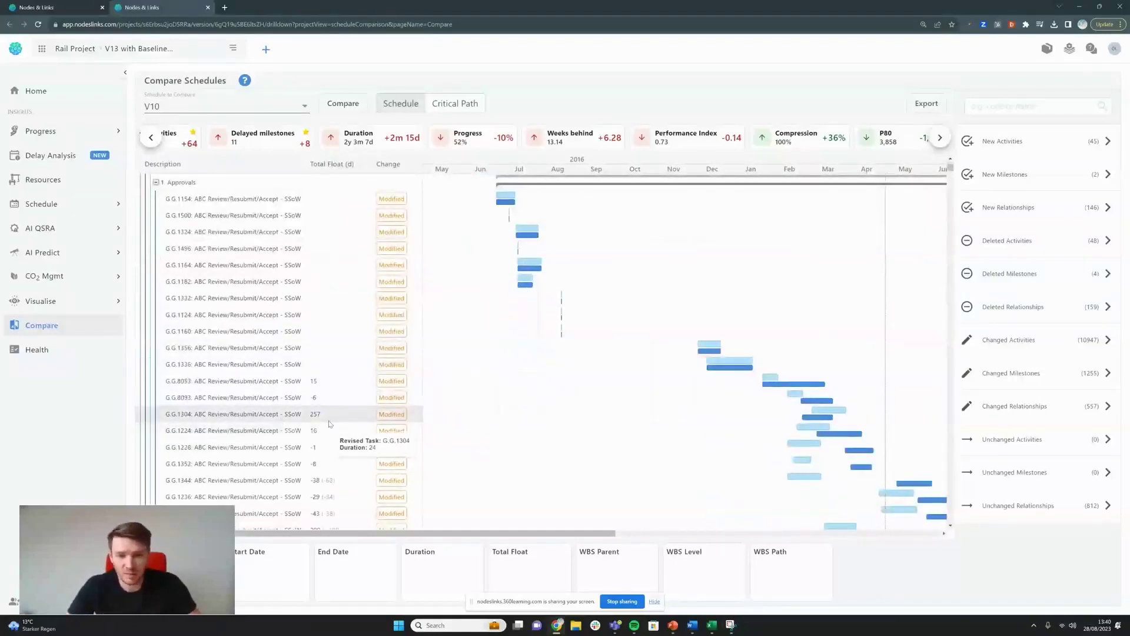
pyautogui.click(329, 423)
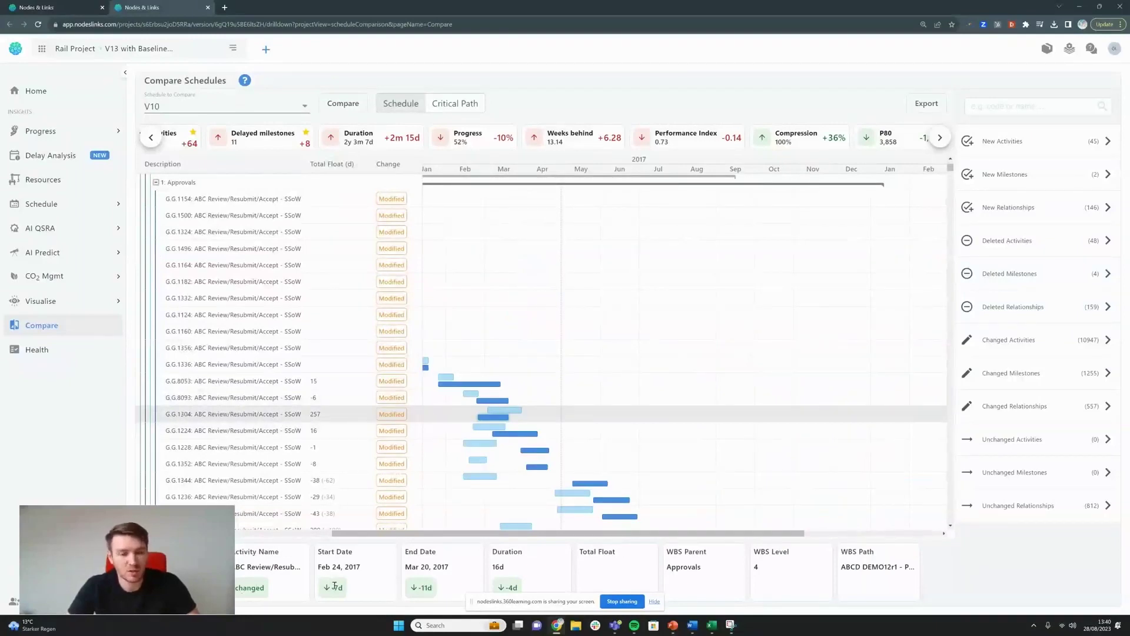
pyautogui.click(654, 601)
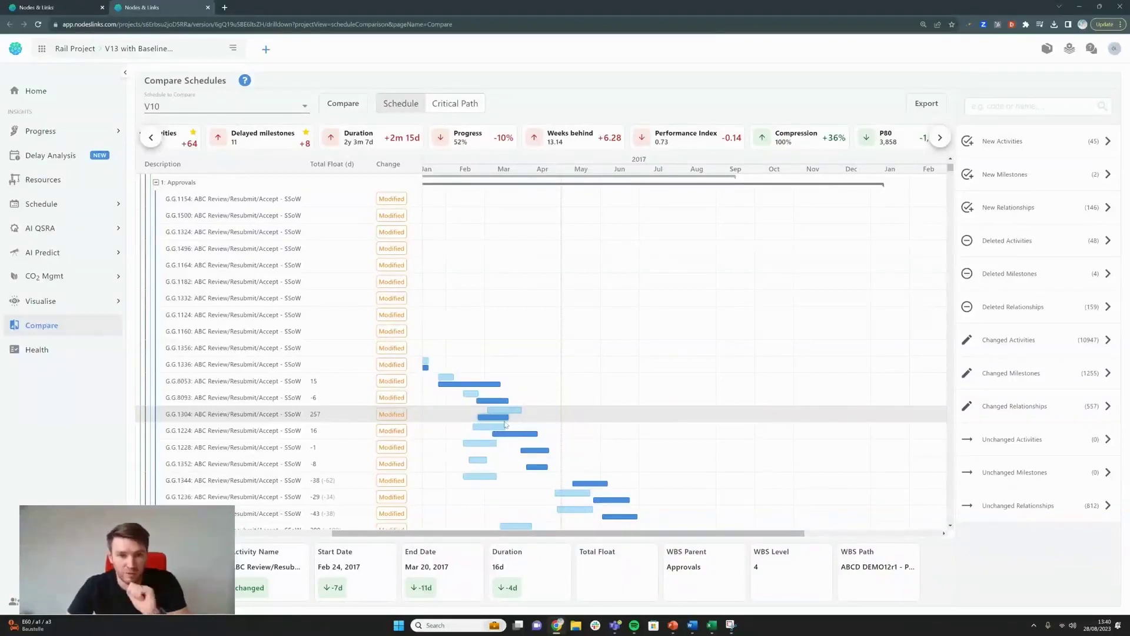
# - Look through the new activities, locating Vent Shaft Scaffold and Relocate Gas Main in the comparison Gantt, and return to the change categories
pyautogui.click(1034, 143)
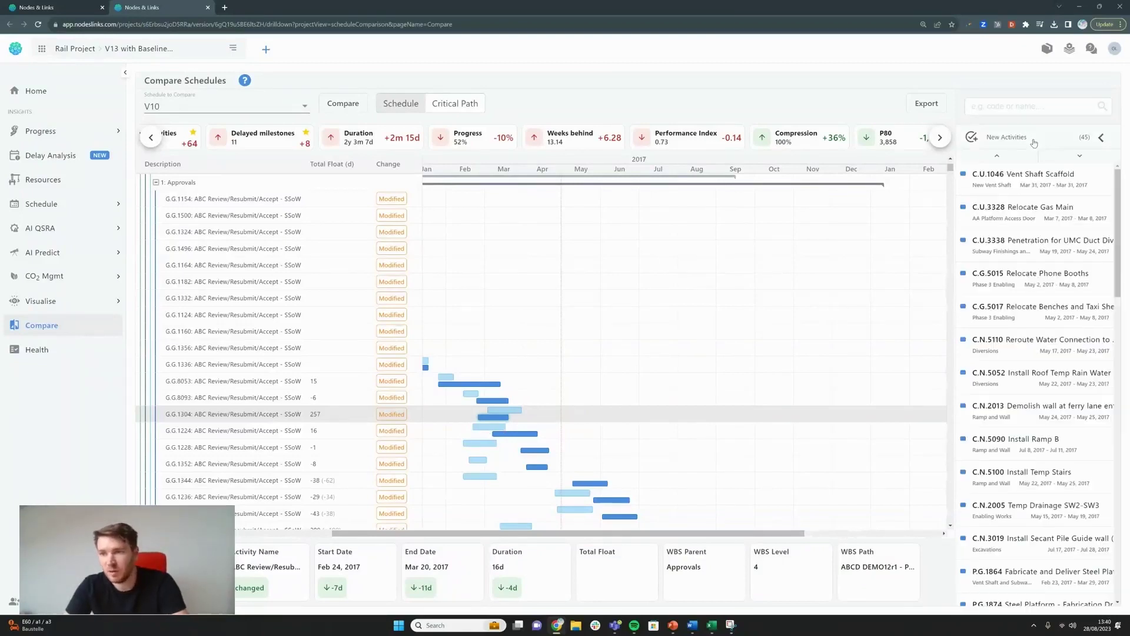
pyautogui.click(1049, 175)
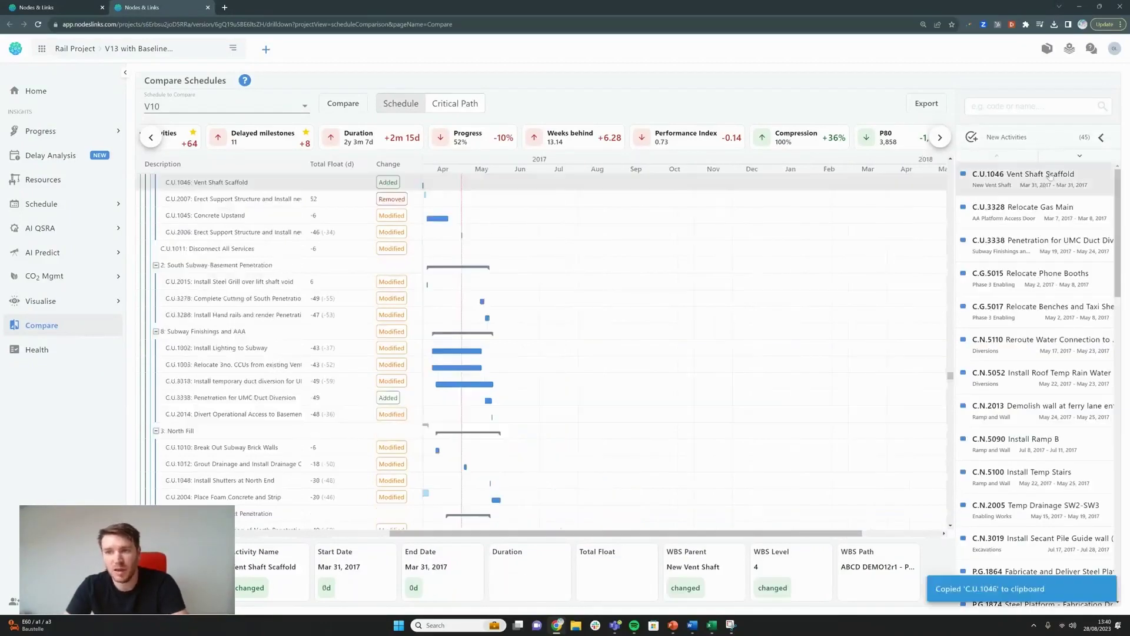
pyautogui.click(1078, 160)
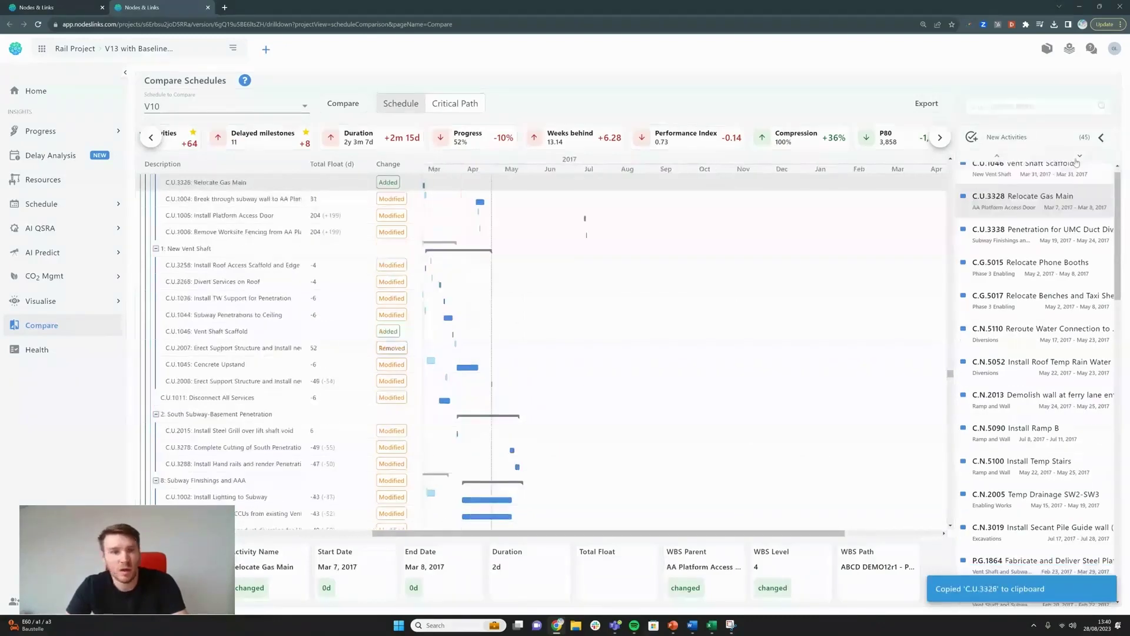
pyautogui.click(1100, 139)
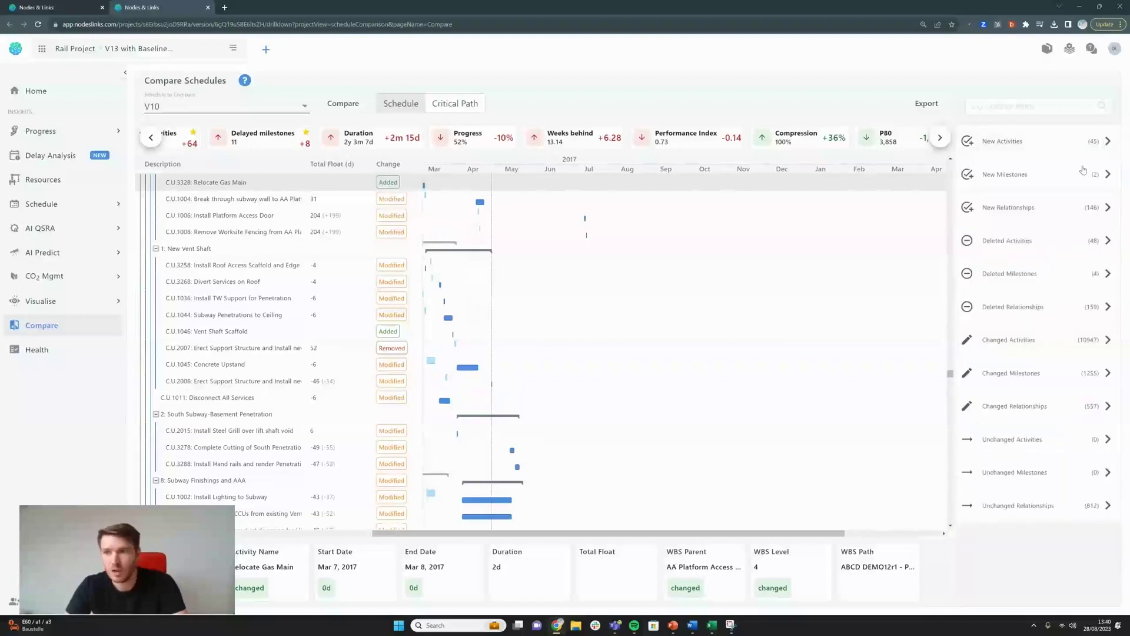
# - Look through the deleted activities, locating Install Temporary Stairs/Walkway and Install cupboards in the Gantt, and return to the change categories
pyautogui.click(1047, 245)
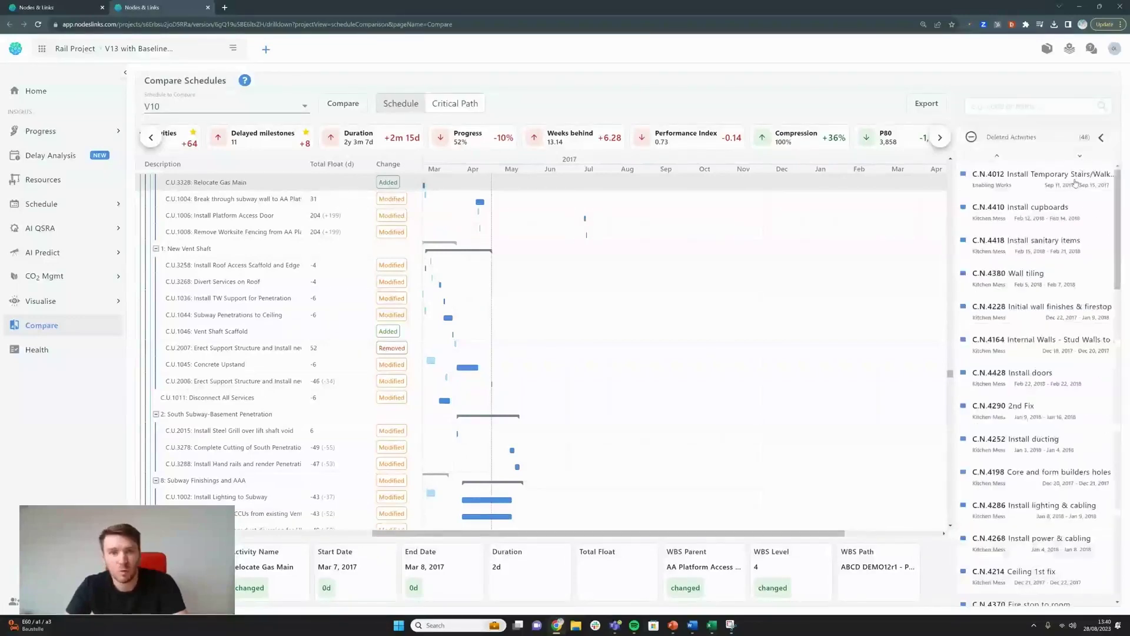
pyautogui.click(978, 193)
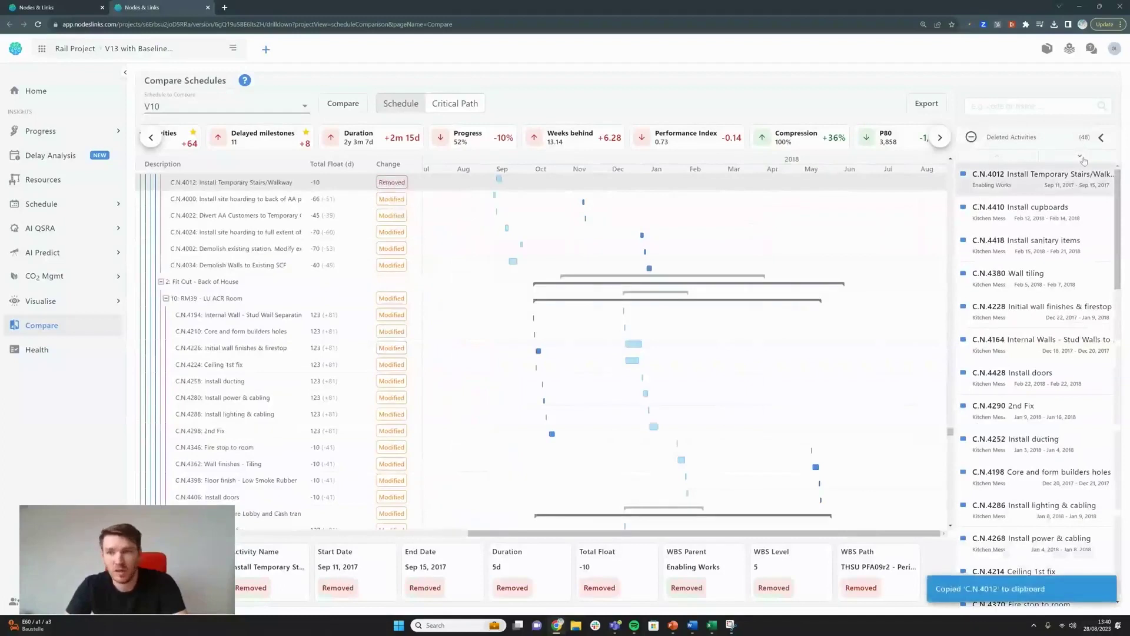
pyautogui.click(1095, 206)
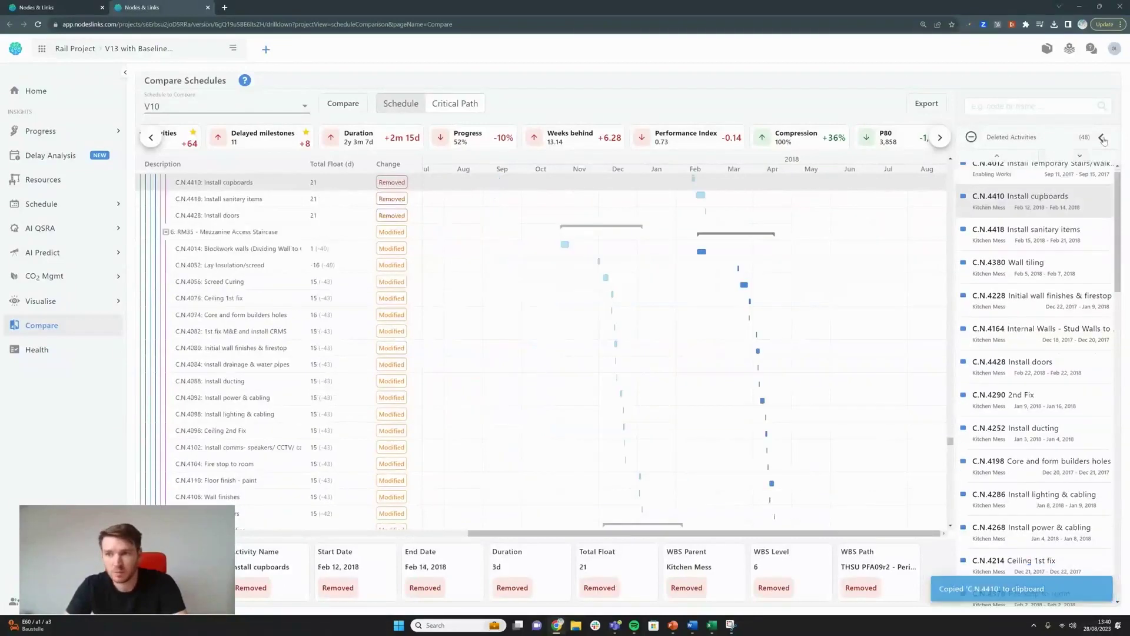
pyautogui.click(1100, 137)
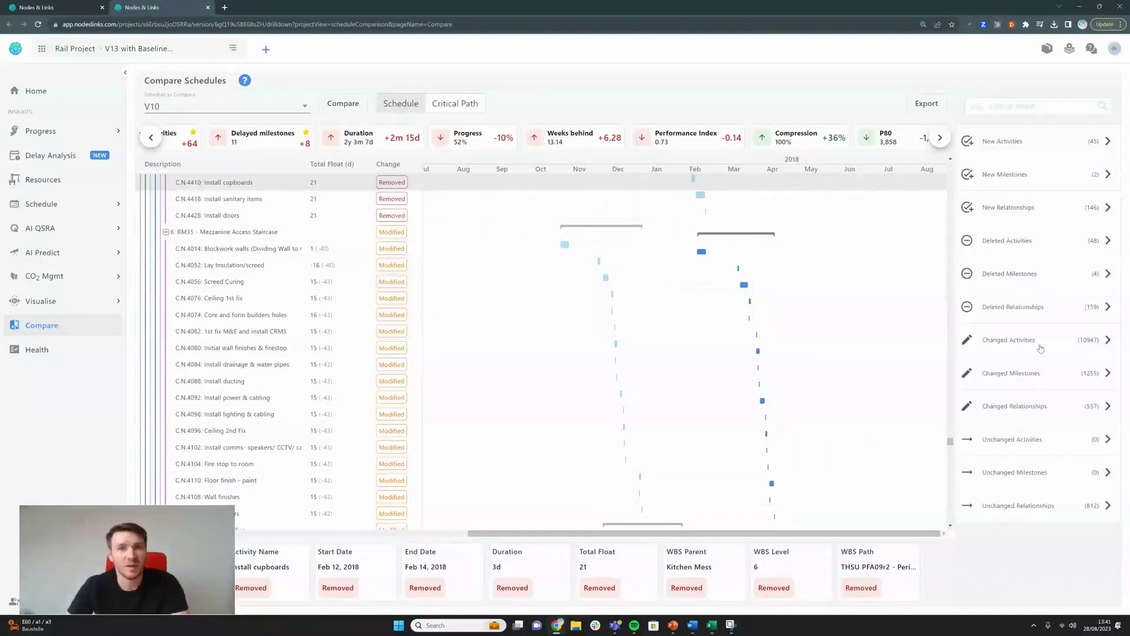
# - View which attributes the changed activities are grouped by, and return to the change categories
pyautogui.click(1040, 348)
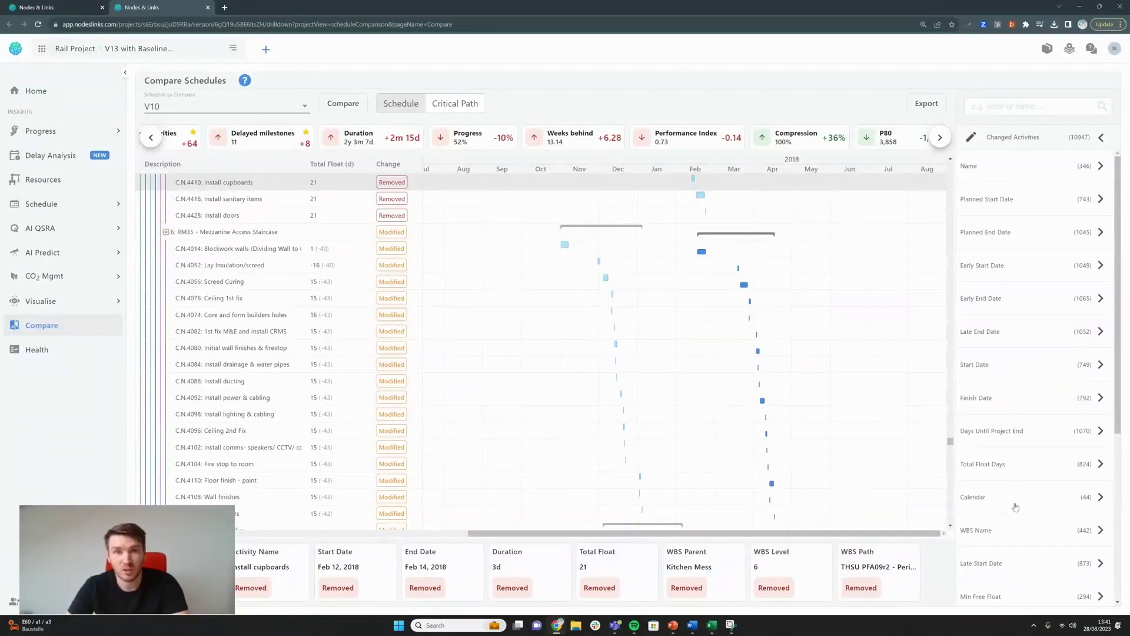
pyautogui.click(1106, 137)
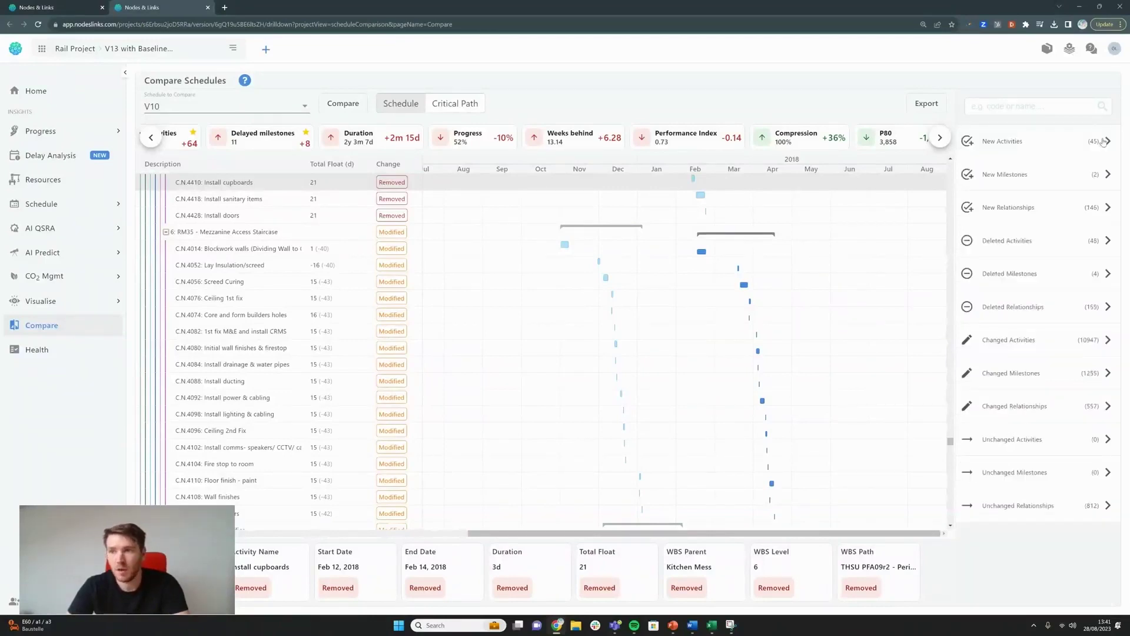
pyautogui.click(1005, 108)
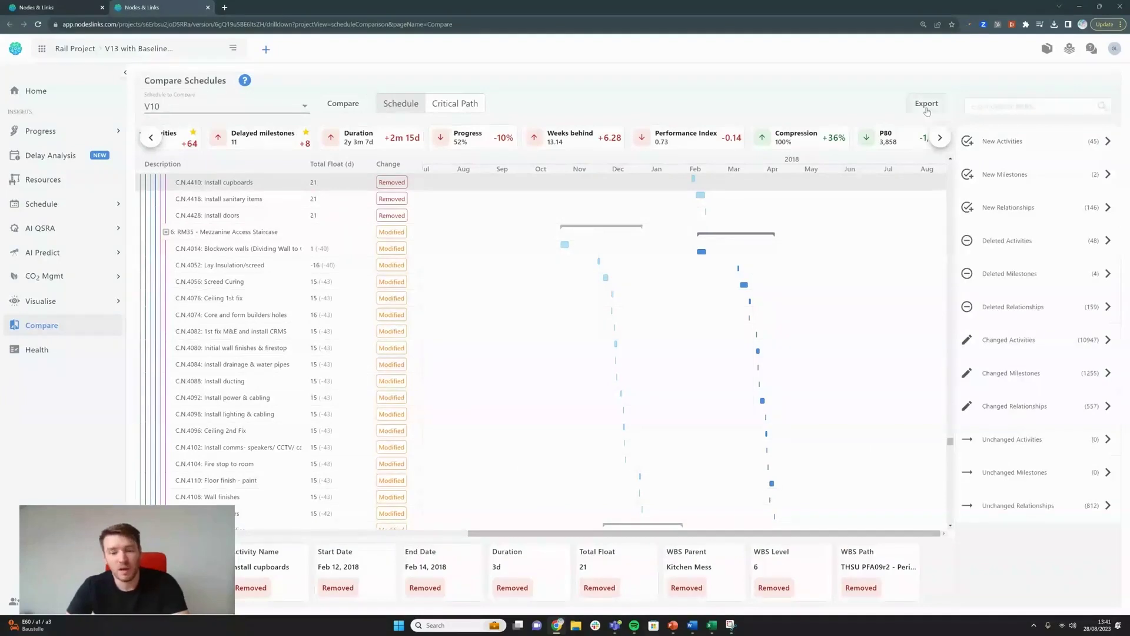
# - Switch the V10 comparison to the critical path and examine its added and removed activities
pyautogui.click(457, 111)
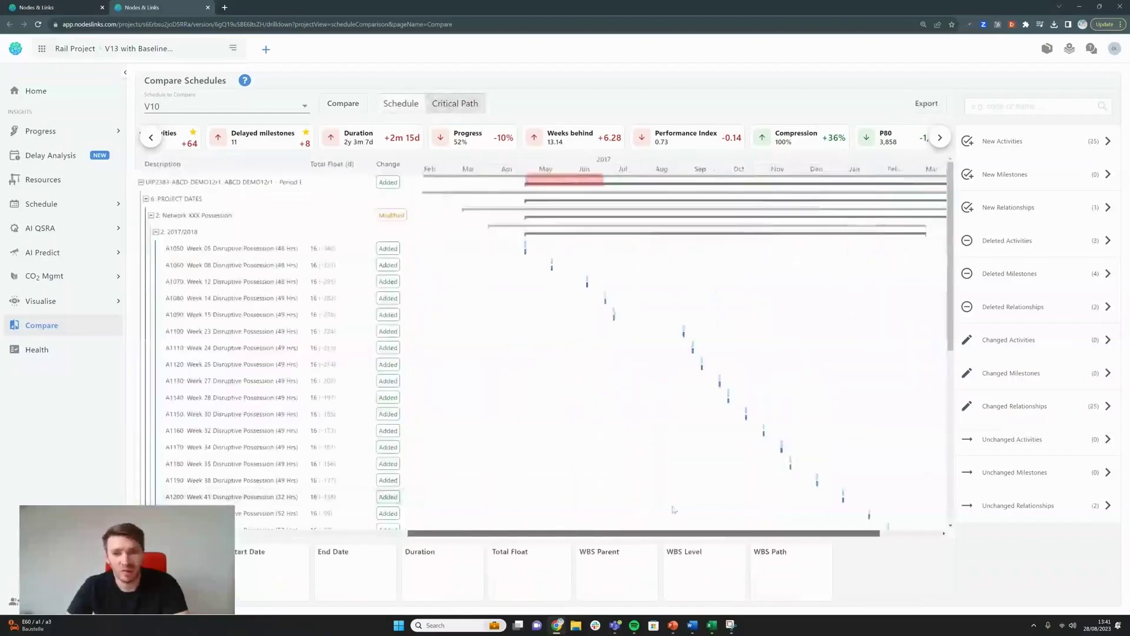
pyautogui.scroll(-6, 187, 416)
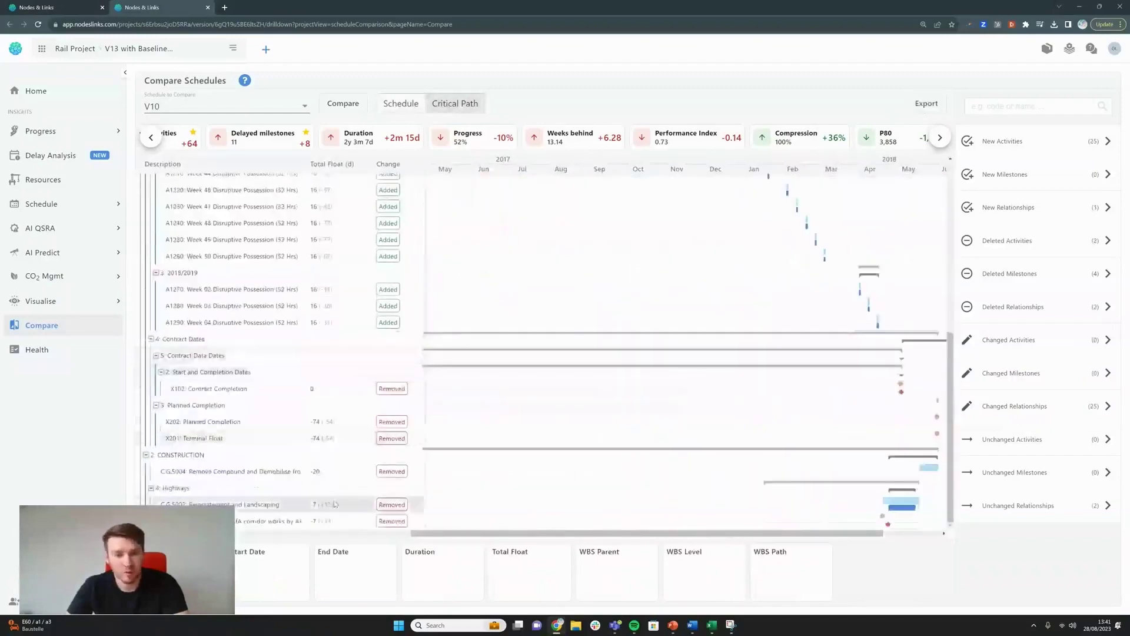
pyautogui.scroll(3, 380, 508)
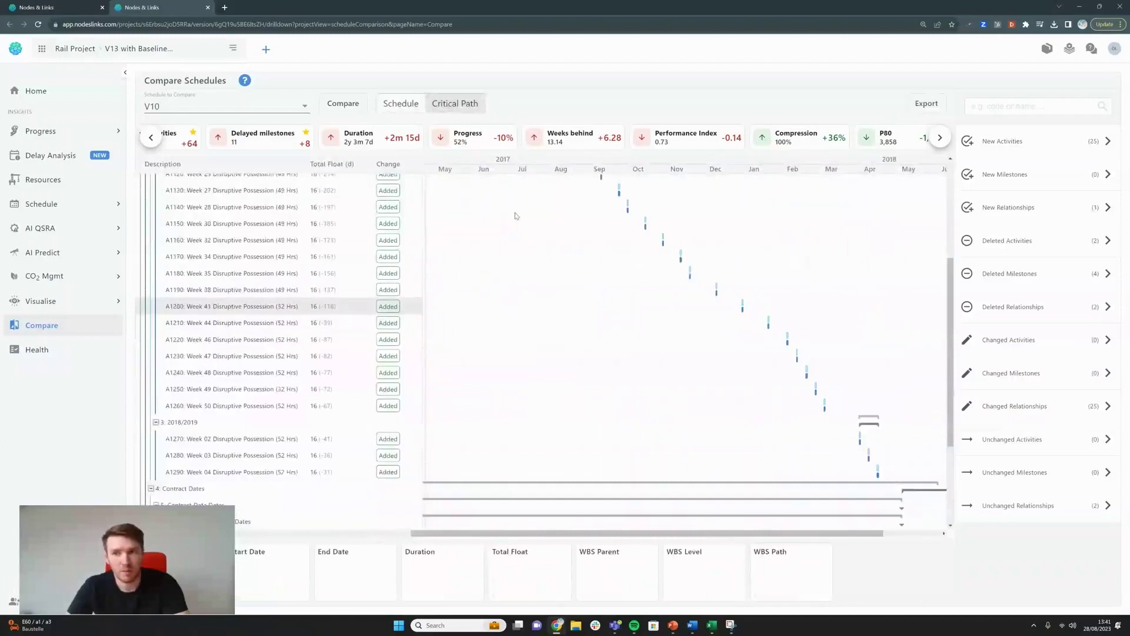
# - Export the critical path comparison as a PDF, open the downloaded ProjDiff Gantt file, and return to the project
pyautogui.click(925, 101)
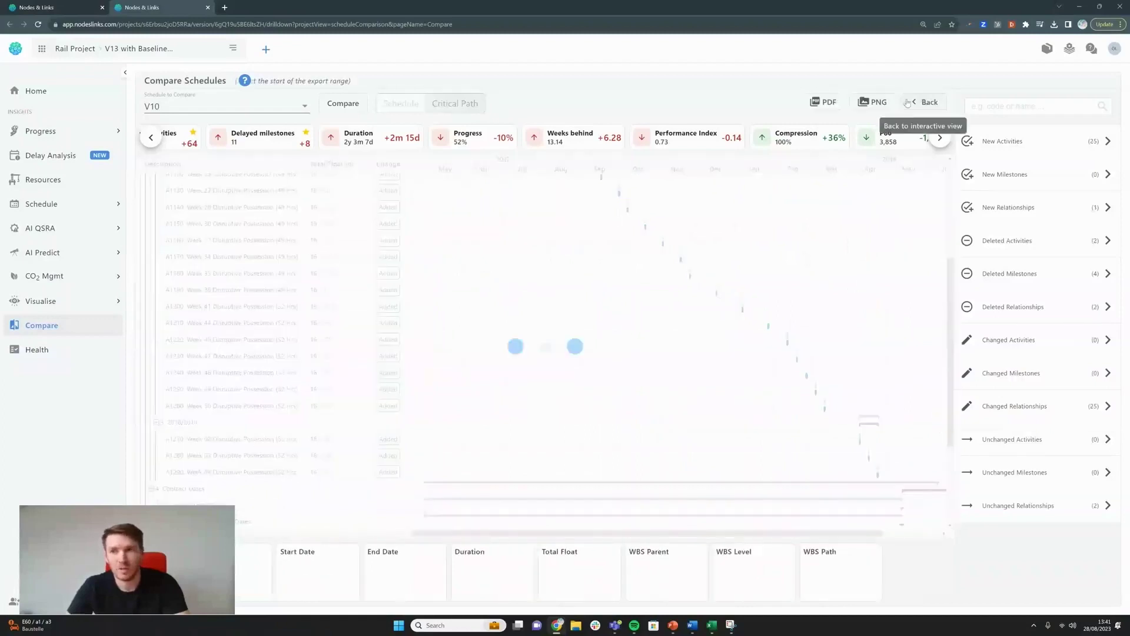
pyautogui.click(839, 107)
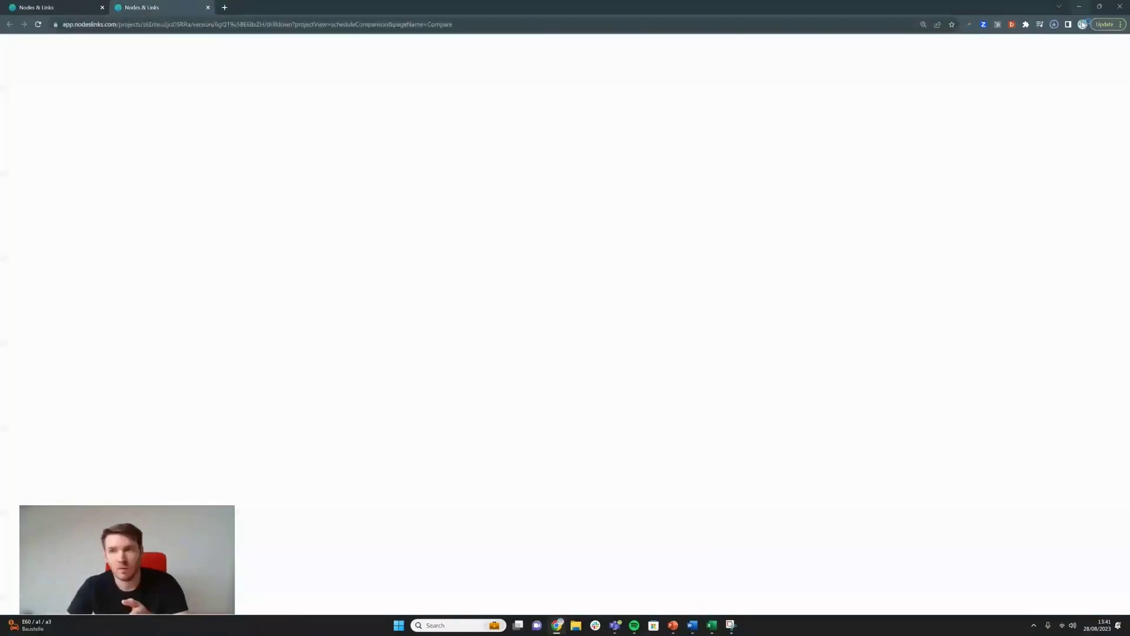
pyautogui.click(1054, 25)
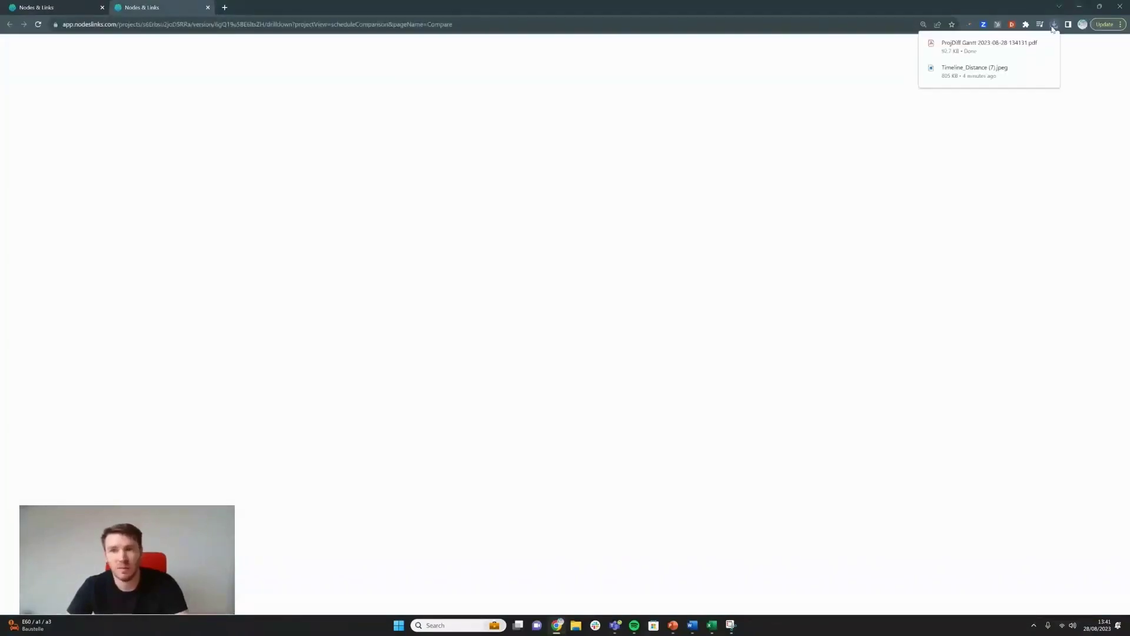
pyautogui.click(989, 45)
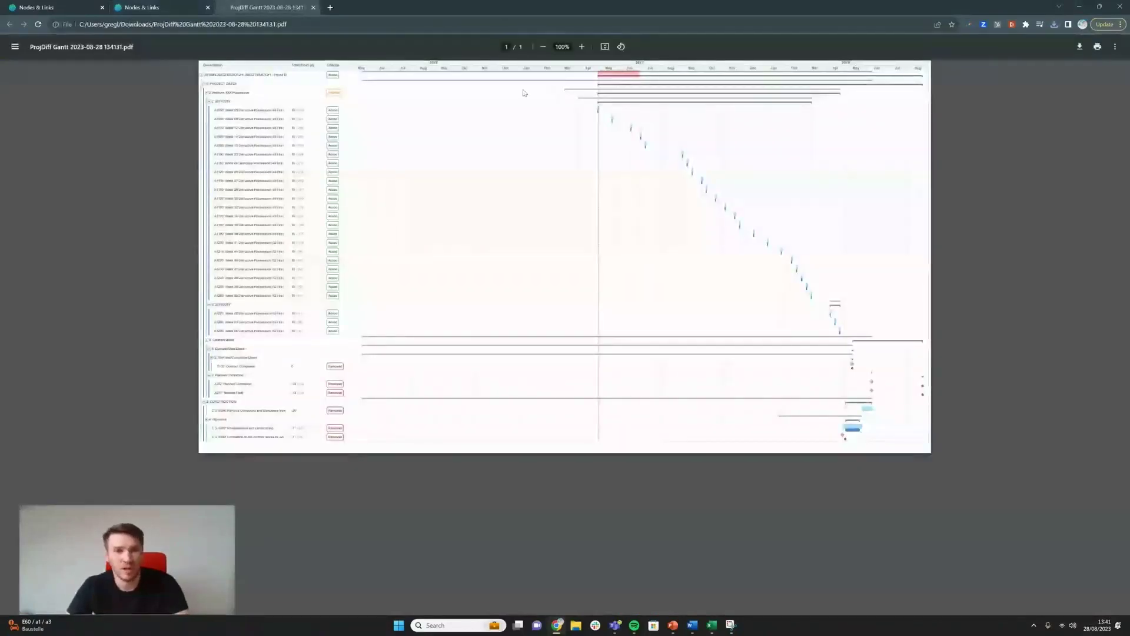
pyautogui.click(164, 4)
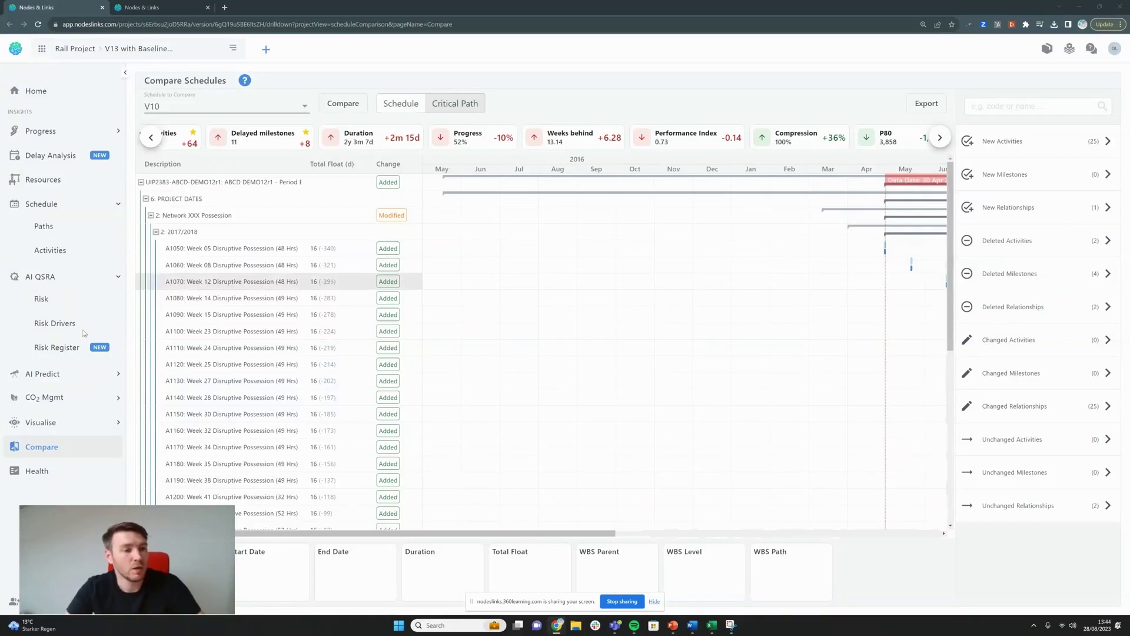
# - Go to the Risk Drivers page of Rail Project V8 and choose X202: Planned Completion at the P80 position for analysis
pyautogui.click(59, 304)
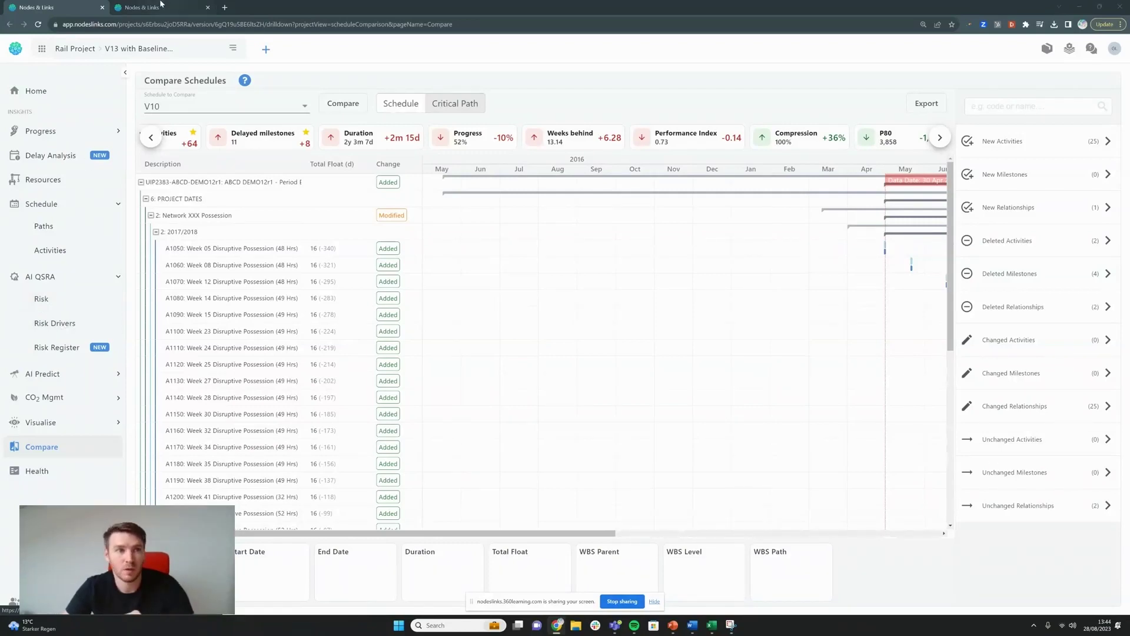
pyautogui.click(161, 5)
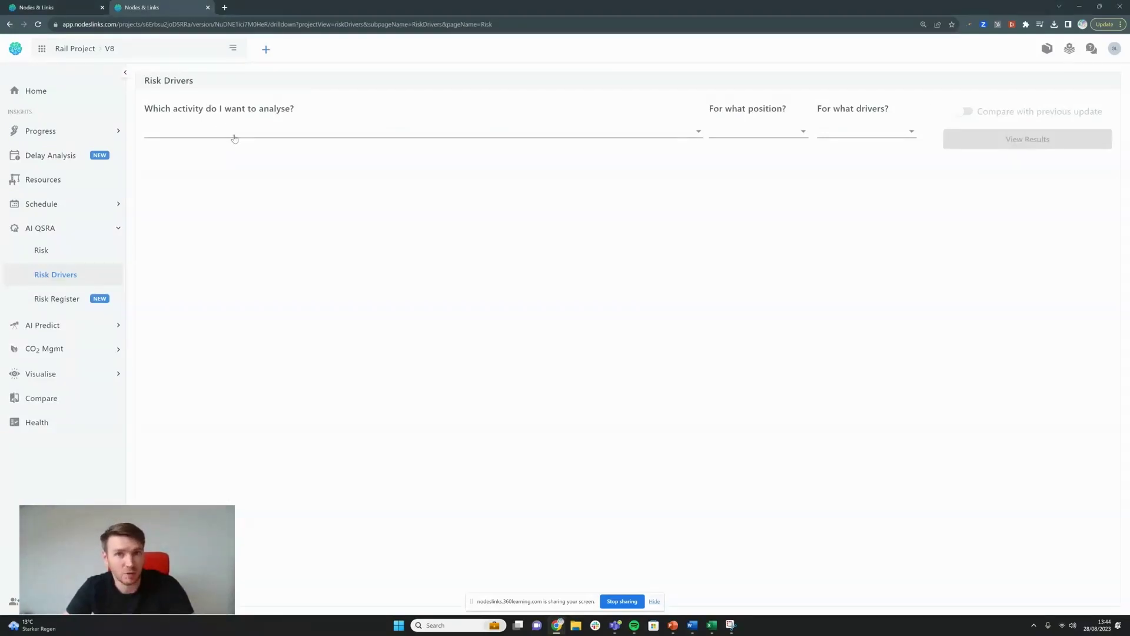
pyautogui.click(234, 135)
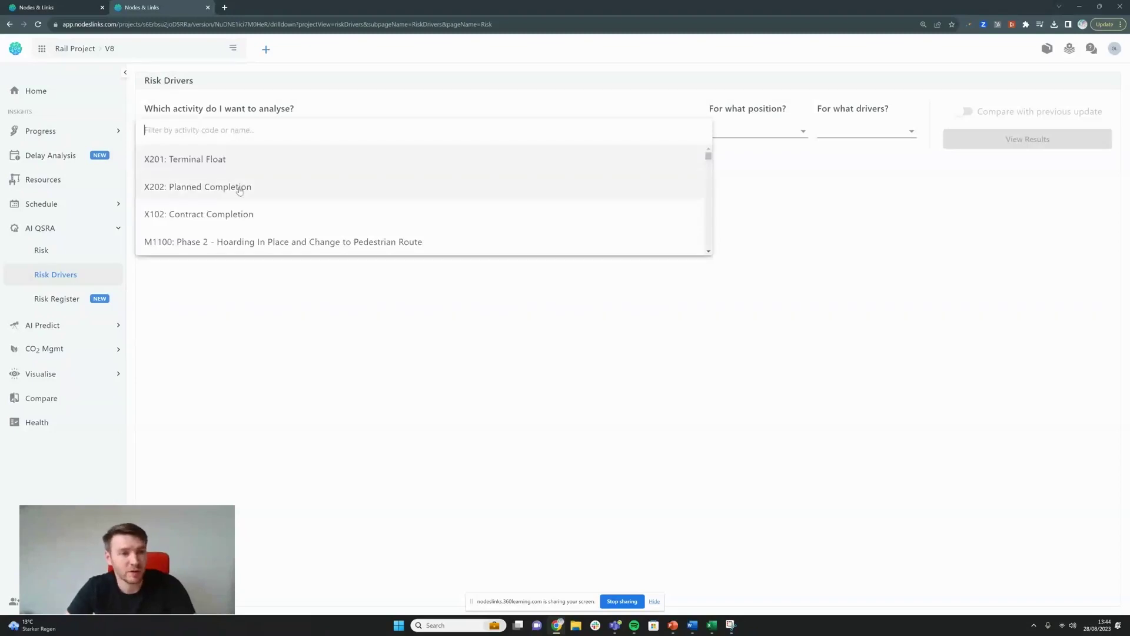
pyautogui.click(238, 186)
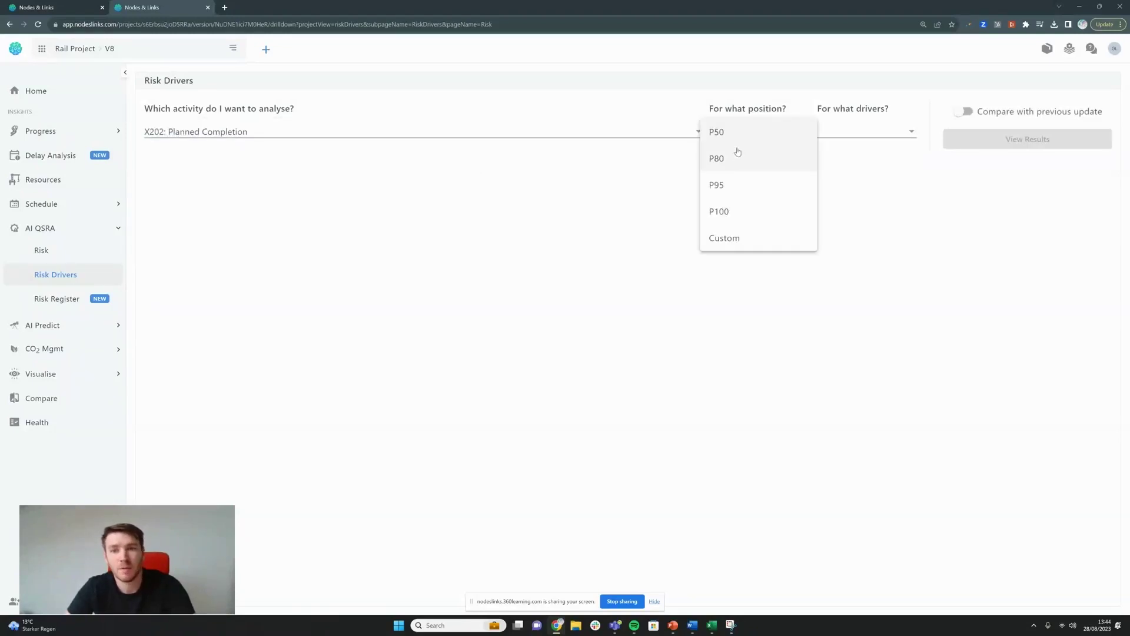
pyautogui.click(747, 157)
# - Set the drivers to Duration Uncertainty, enable comparison with the previous update, and generate the risk driver results
pyautogui.click(846, 132)
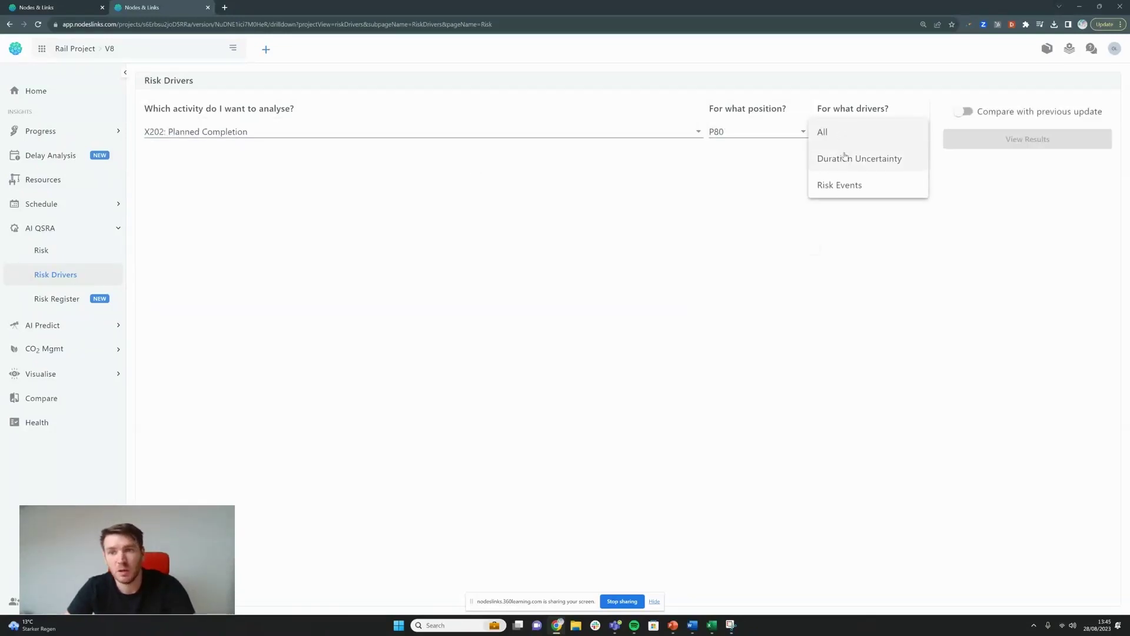
pyautogui.click(842, 158)
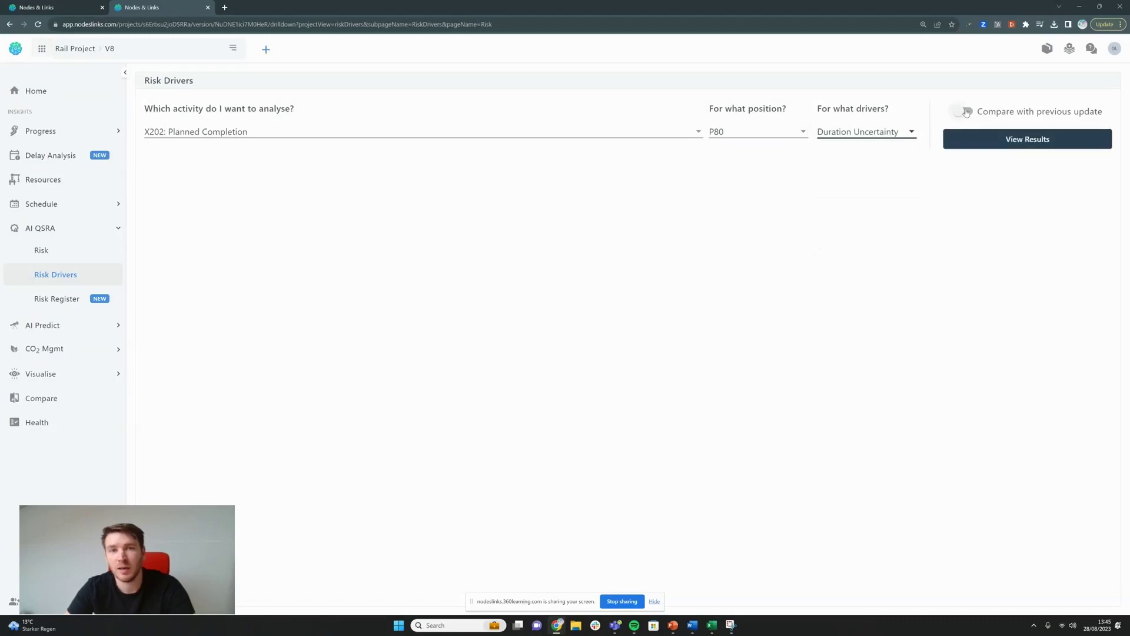
pyautogui.click(965, 111)
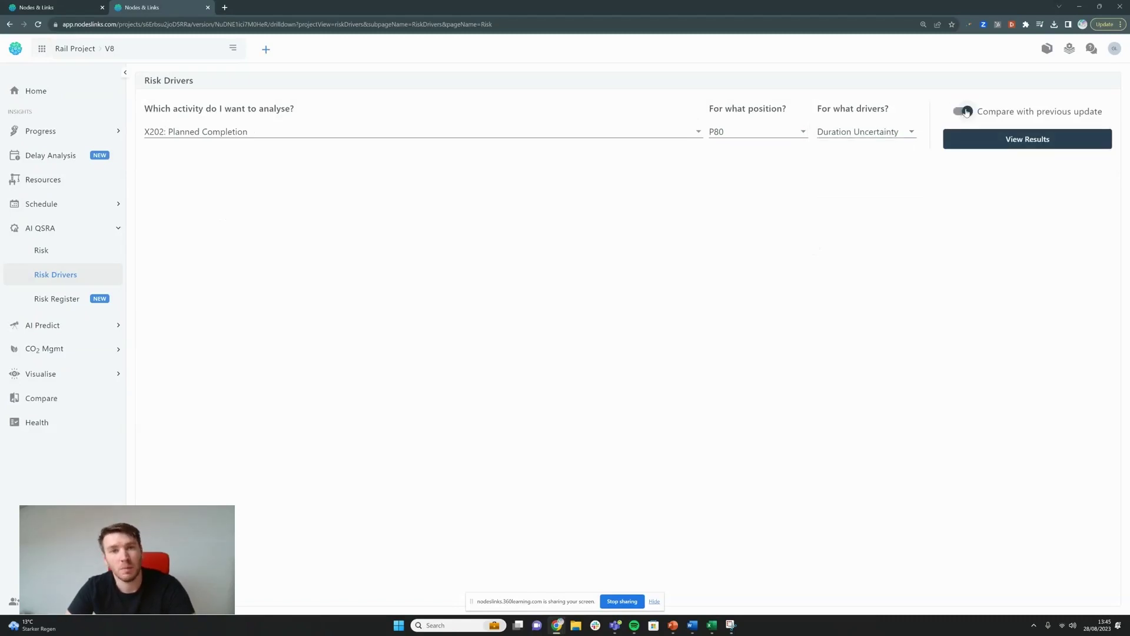
pyautogui.click(1001, 140)
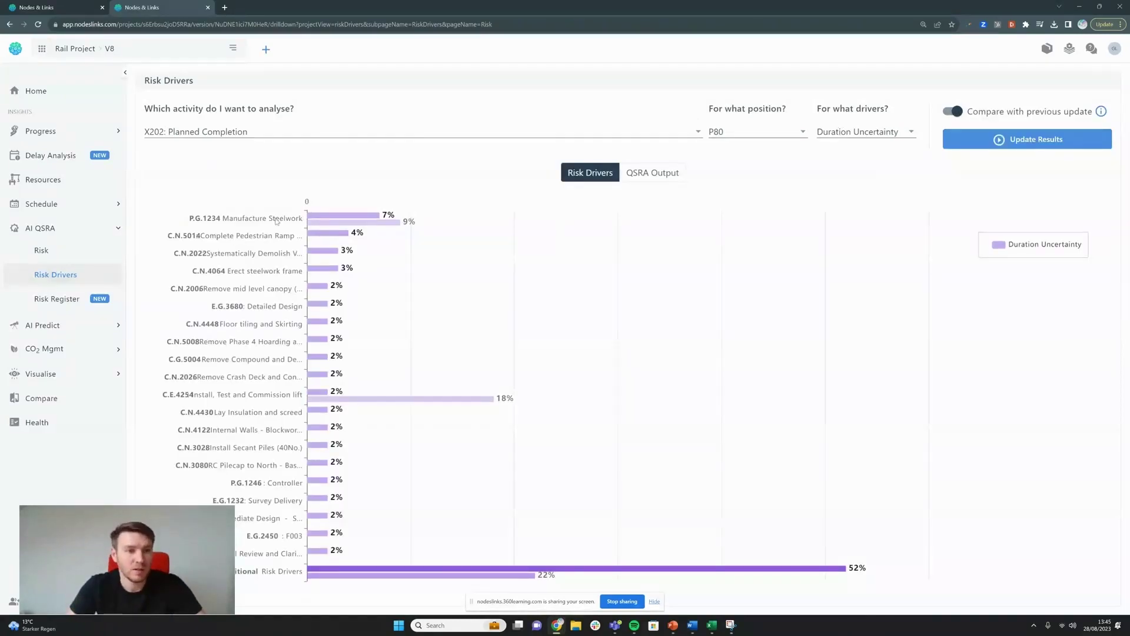
# - Examine the Manufacture Steelwork driver's contribution against the previous update, and check the P80 point on the QSRA output chart
pyautogui.moveTo(323, 220)
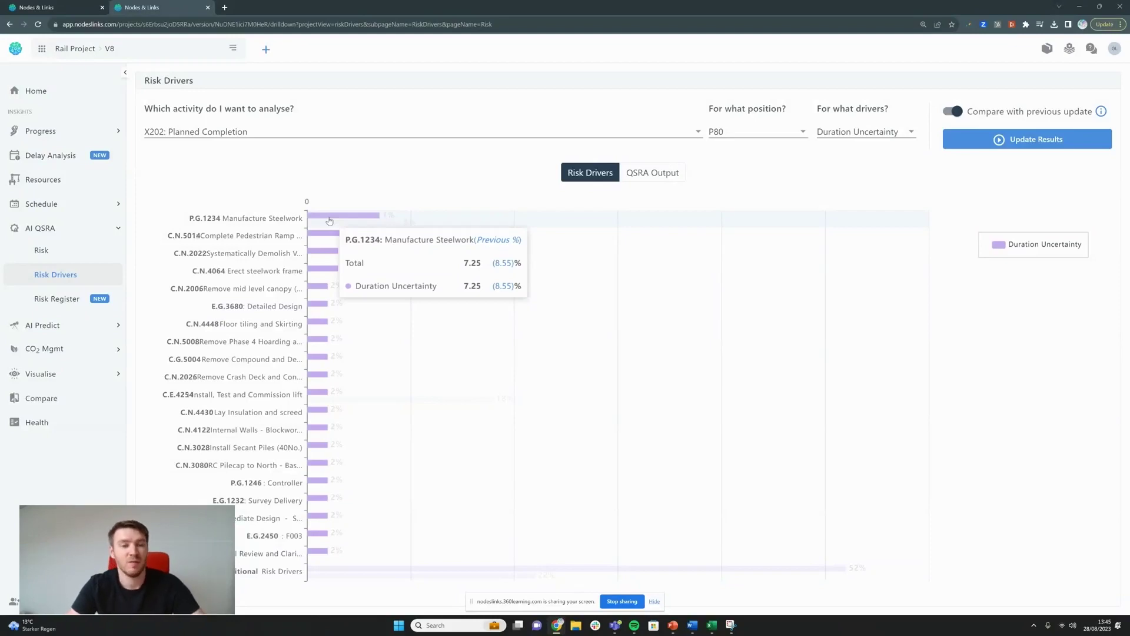
pyautogui.click(643, 172)
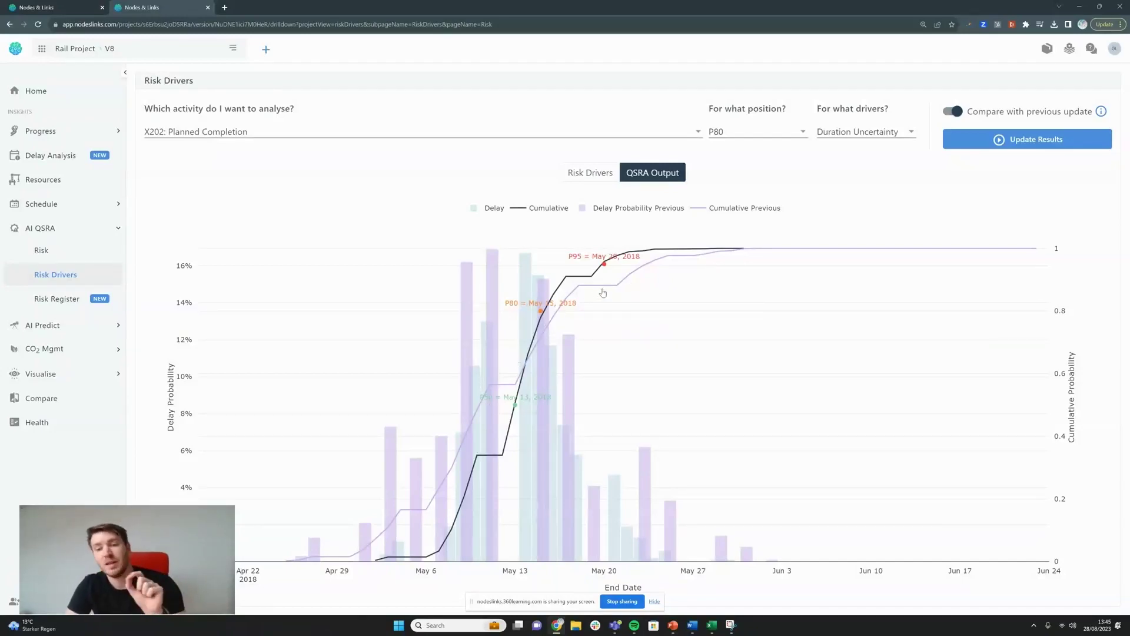
pyautogui.moveTo(728, 252)
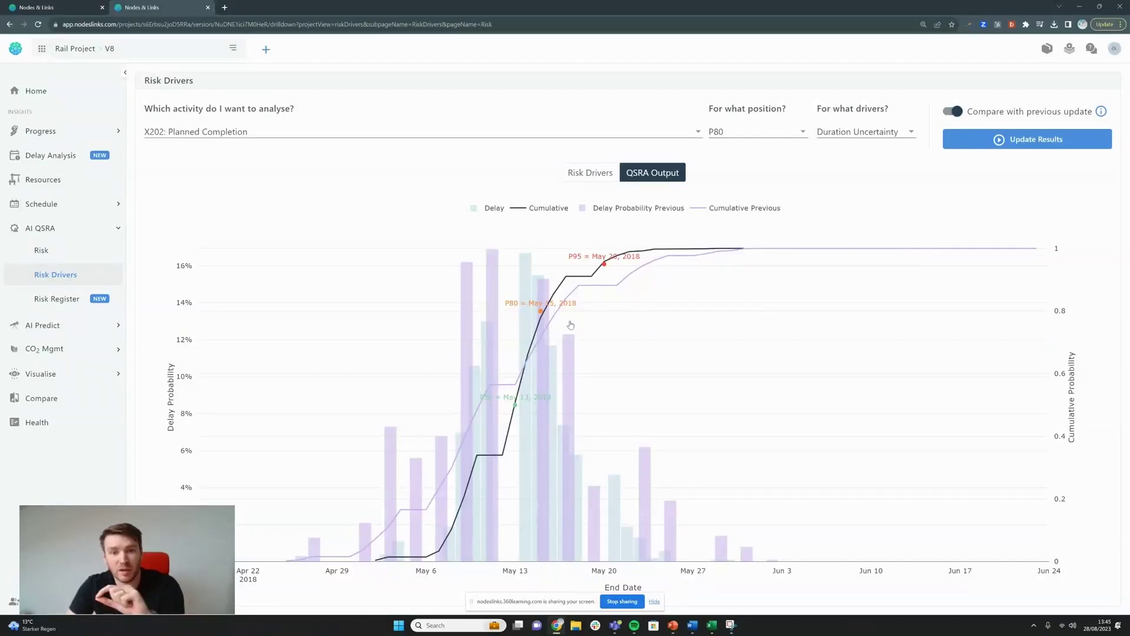
pyautogui.moveTo(544, 314)
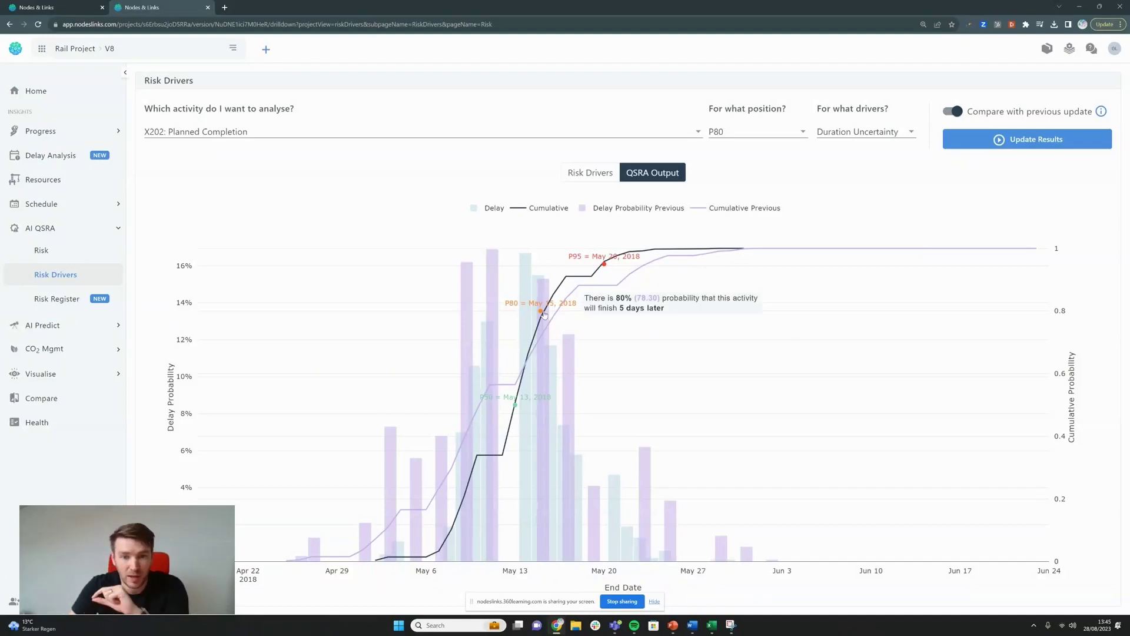